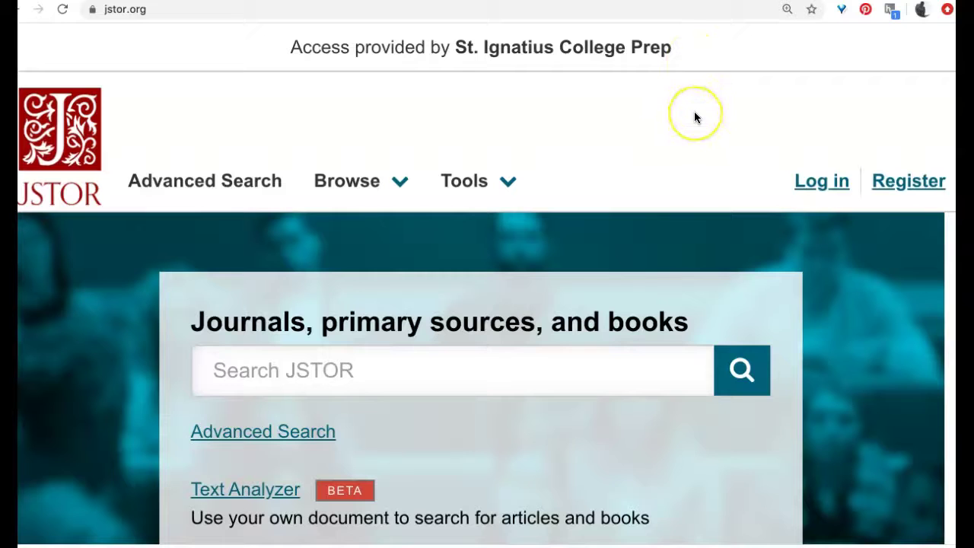
- On the Advanced Search page, enter 'vaccinium' as the first term and 'alkaline' as the second
scroll(641, 157, "down", 5)
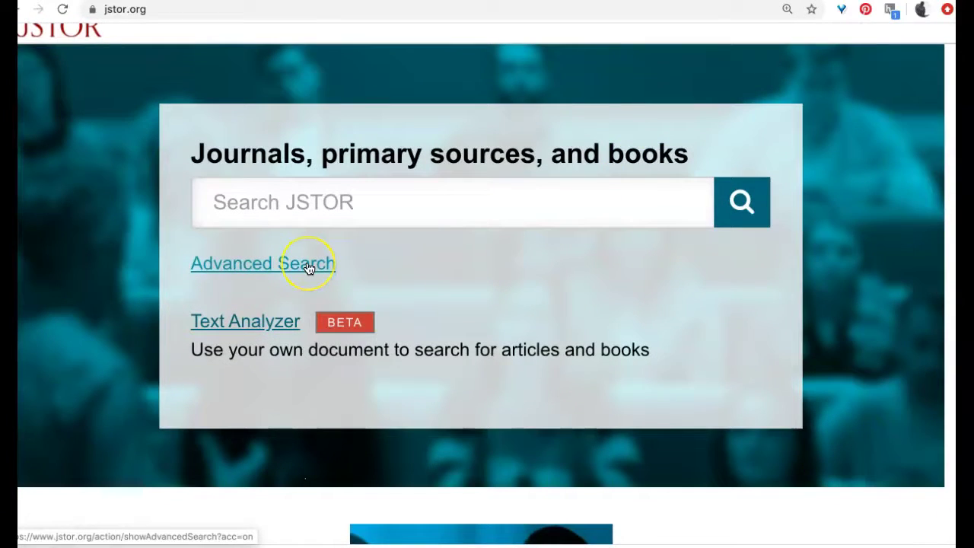
left_click(309, 266)
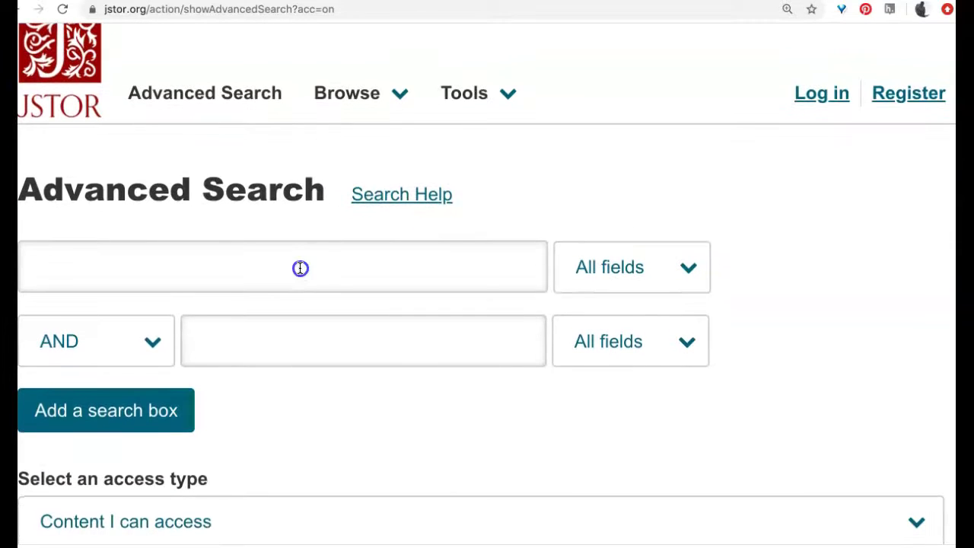
left_click(300, 267)
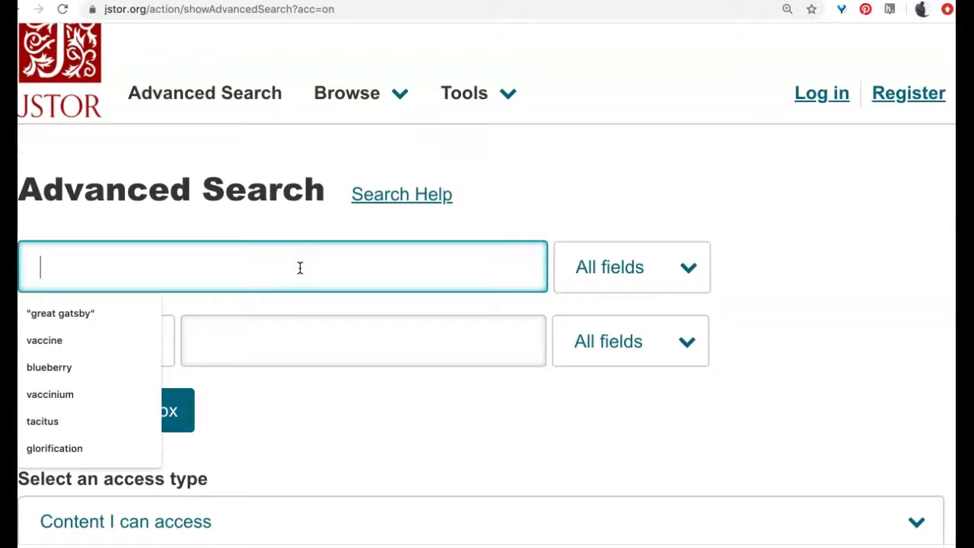
left_click(285, 240)
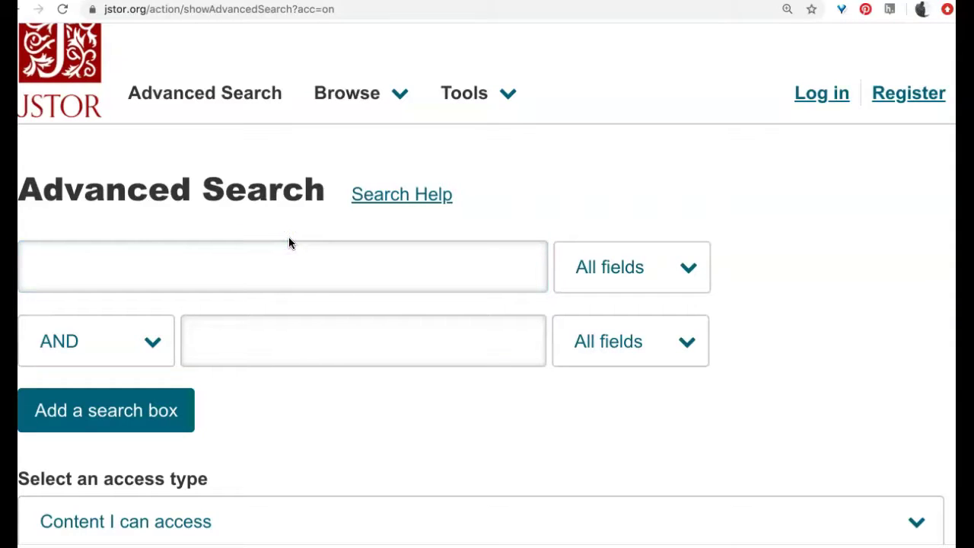
left_click(278, 266)
left_click(278, 268)
type("v")
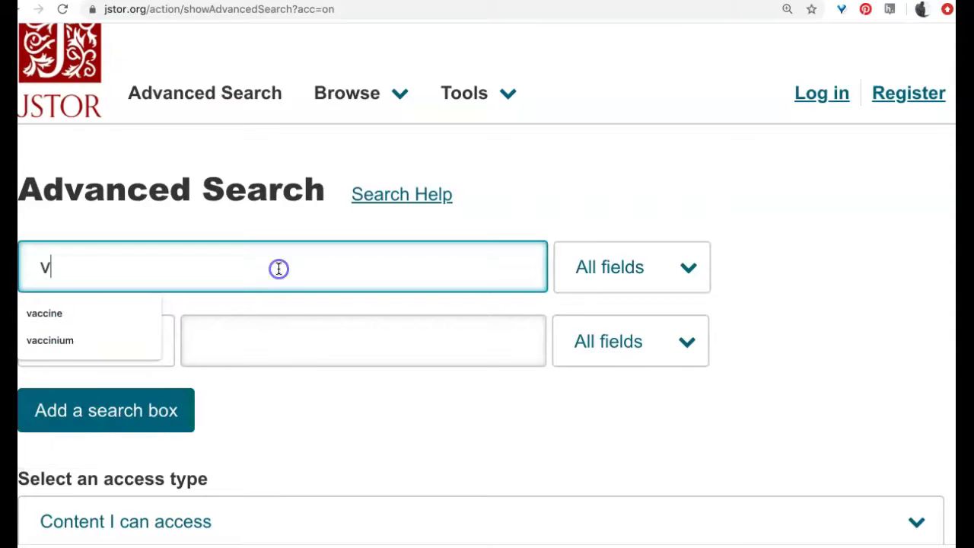
type("accinium")
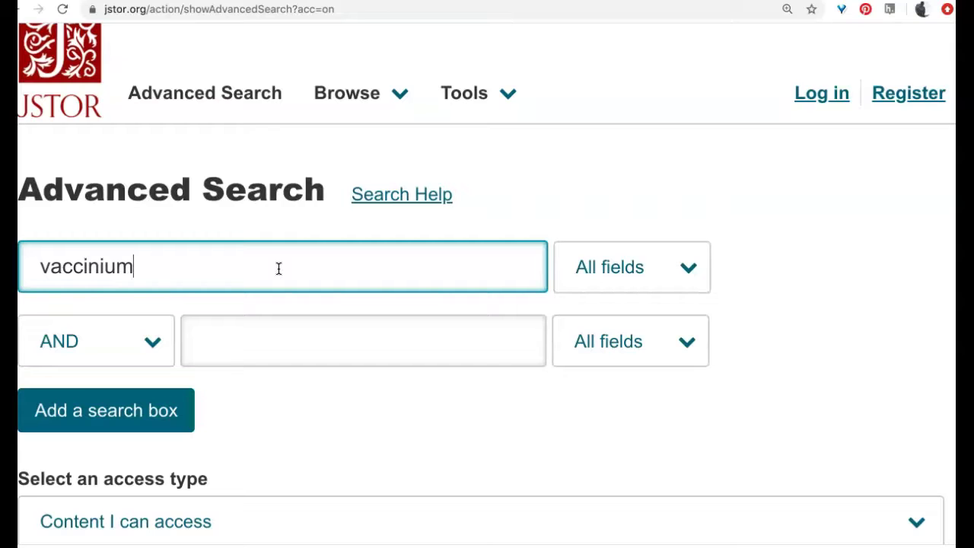
left_click(239, 344)
type("alk")
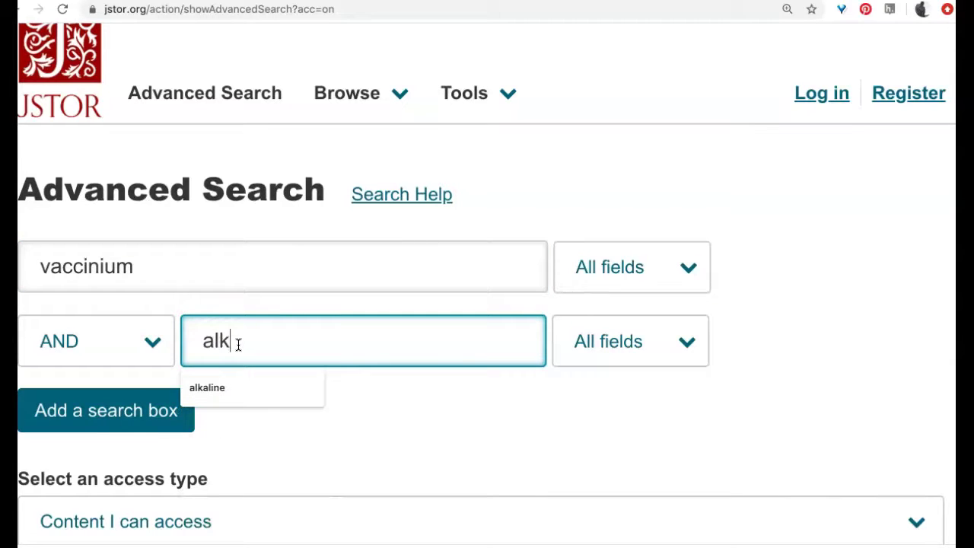
type("aline")
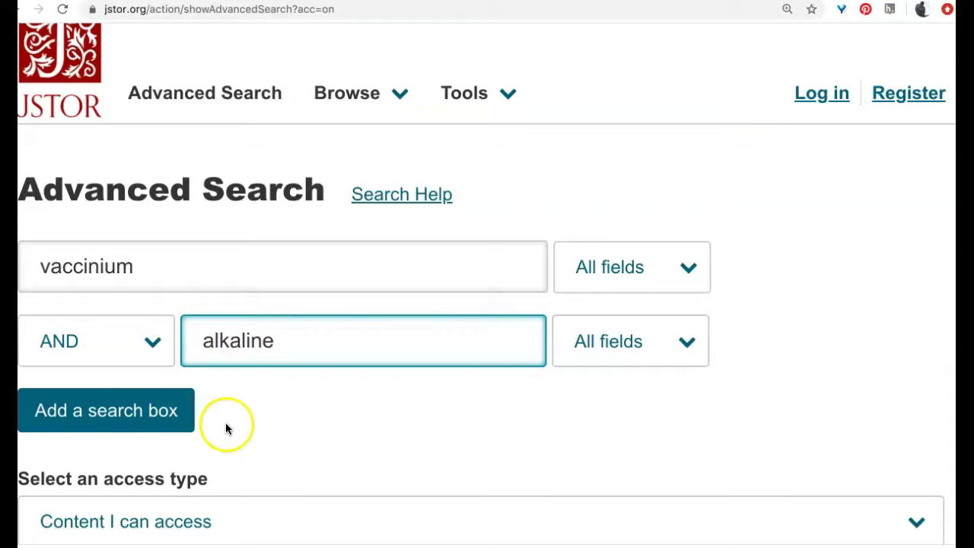
- Tick Articles under Item Type in the Narrow By filters
scroll(226, 425, "down", 3)
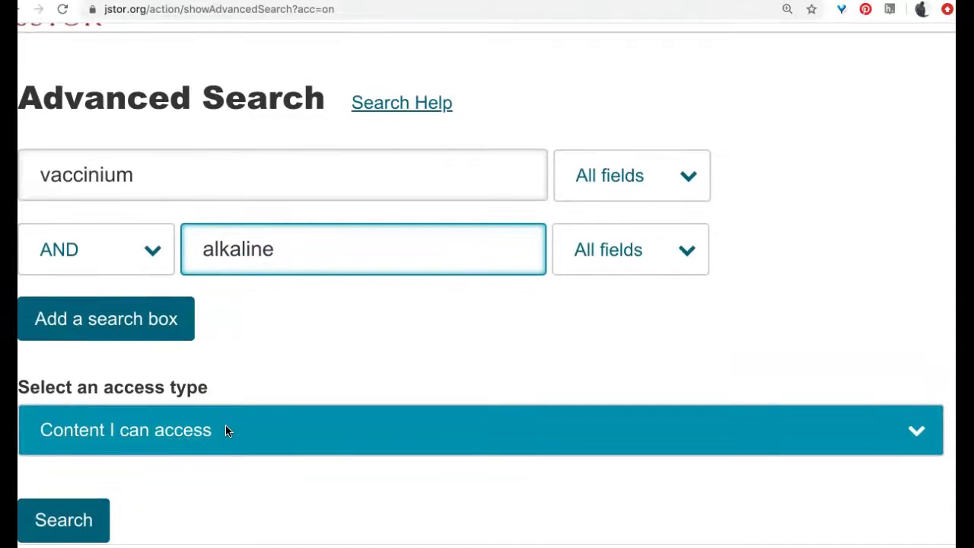
scroll(225, 426, "down", 5)
scroll(225, 431, "down", 4)
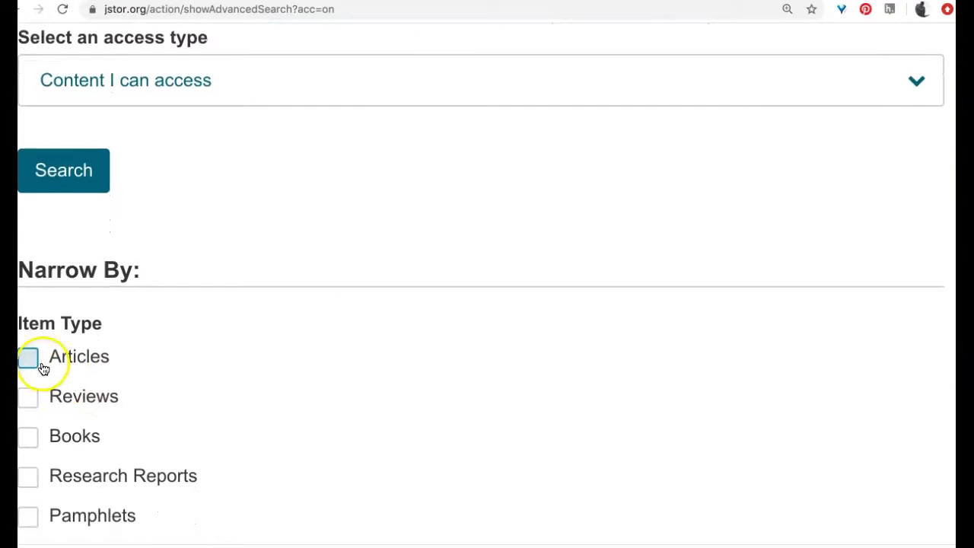
left_click(38, 363)
scroll(253, 432, "down", 2)
scroll(254, 432, "down", 6)
scroll(255, 432, "down", 5)
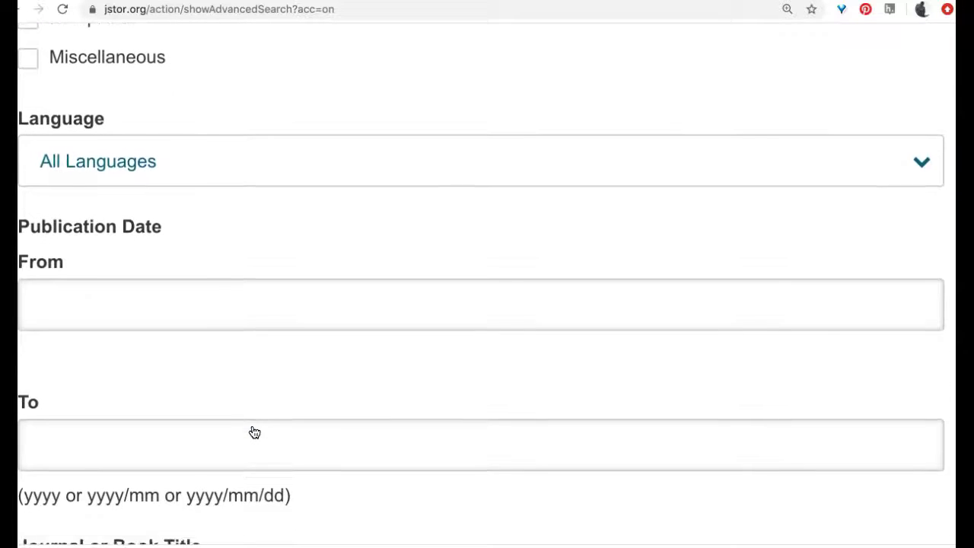
scroll(255, 432, "down", 1)
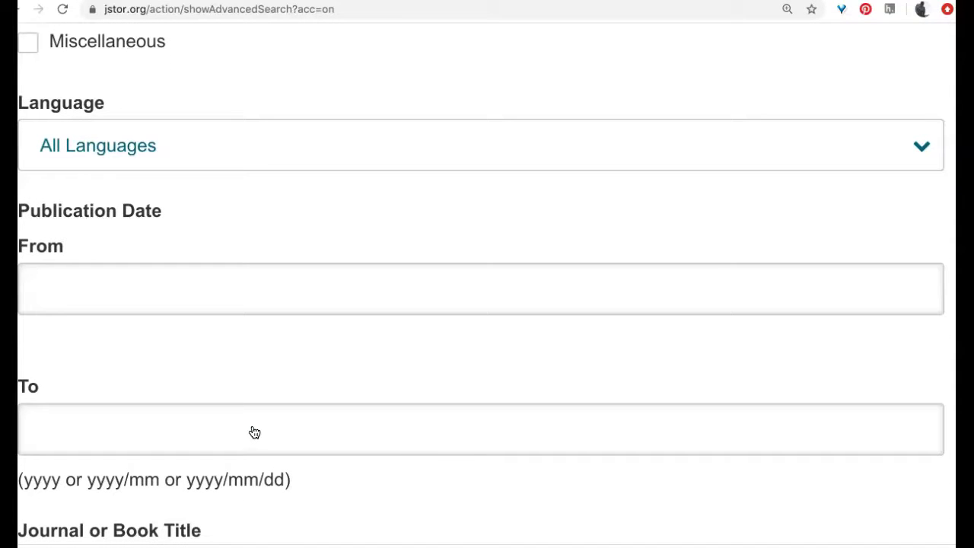
- Set the Publication Date range from 2010 to 2020
left_click(222, 290)
left_click(122, 339)
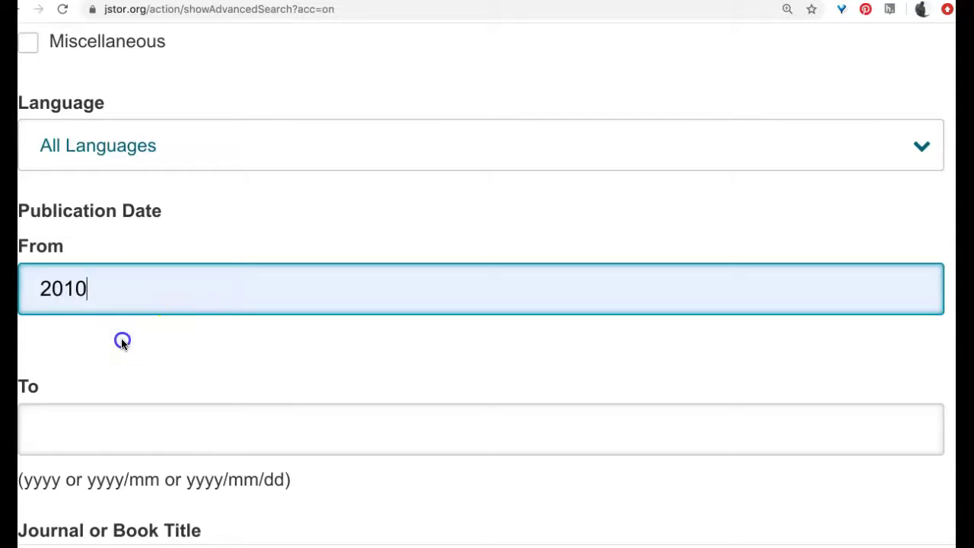
left_click(102, 435)
left_click(84, 470)
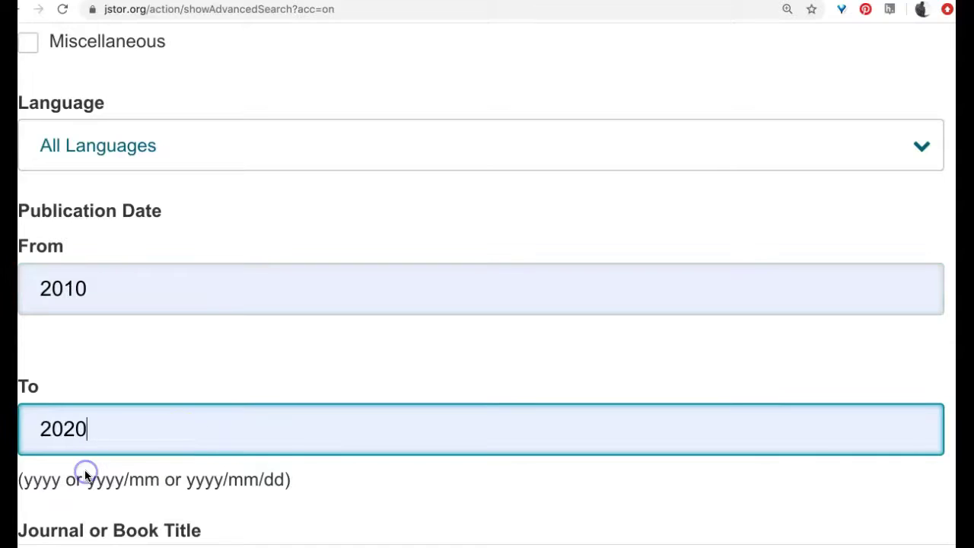
scroll(251, 449, "down", 5)
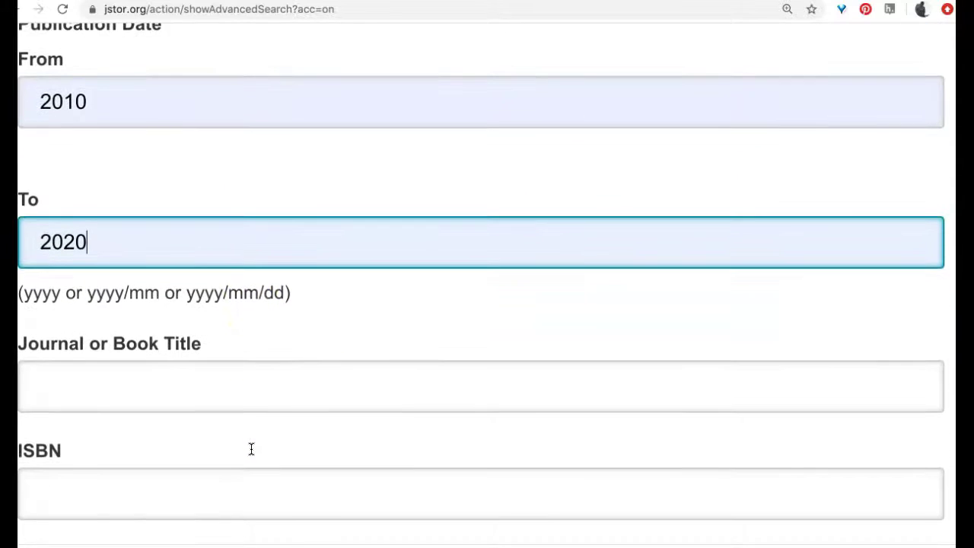
scroll(251, 448, "down", 8)
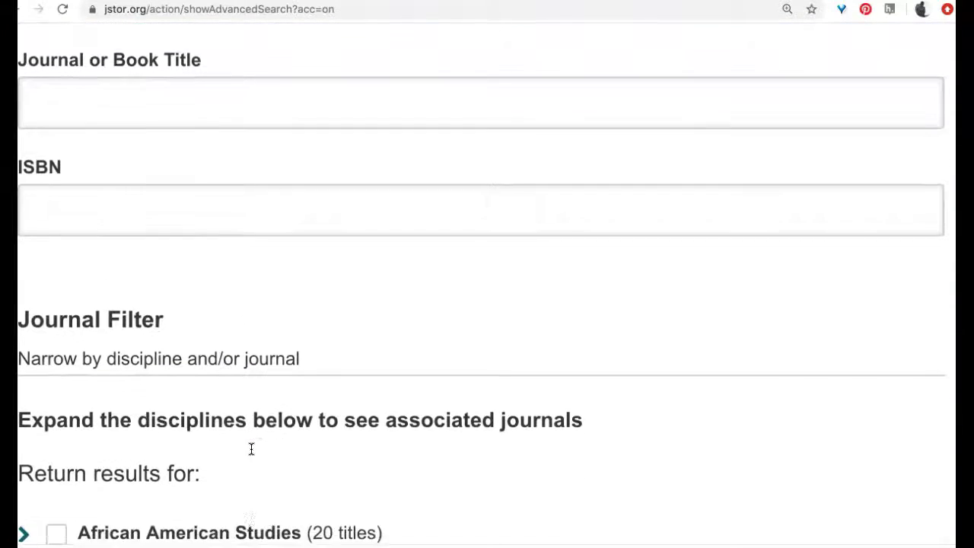
left_click(382, 407)
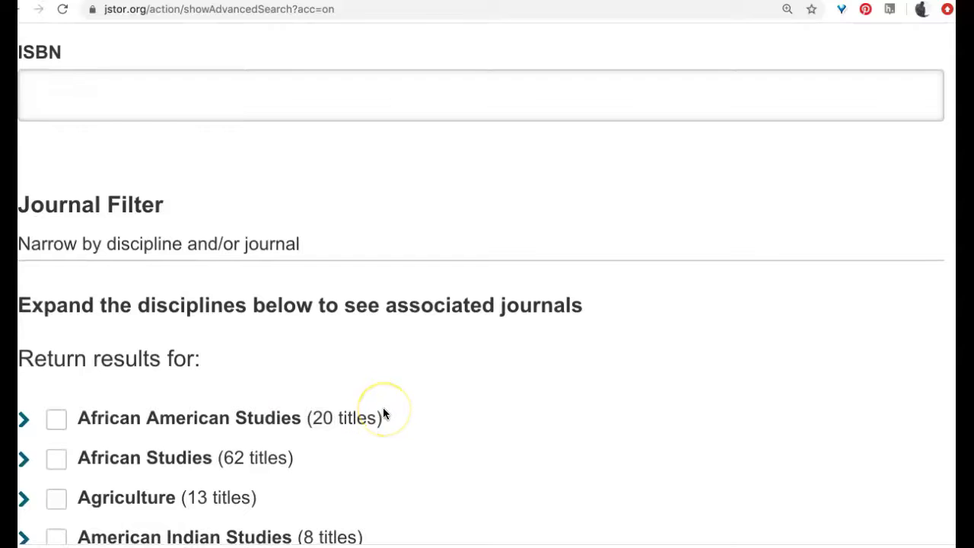
scroll(382, 407, "down", 2)
scroll(384, 411, "down", 3)
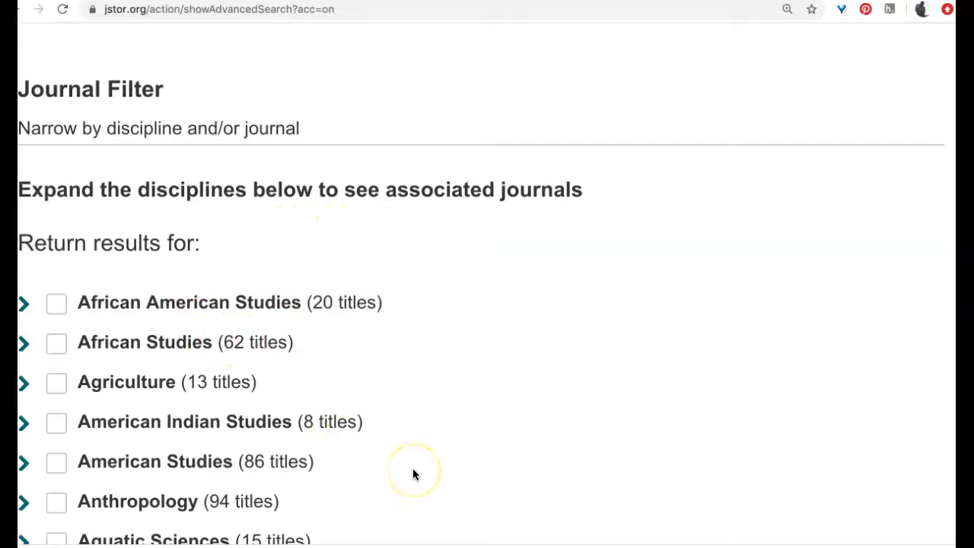
- Tick the Garden & Landscape and Horticulture checkboxes in the Discipline list
scroll(413, 468, "down", 2)
scroll(412, 474, "down", 1)
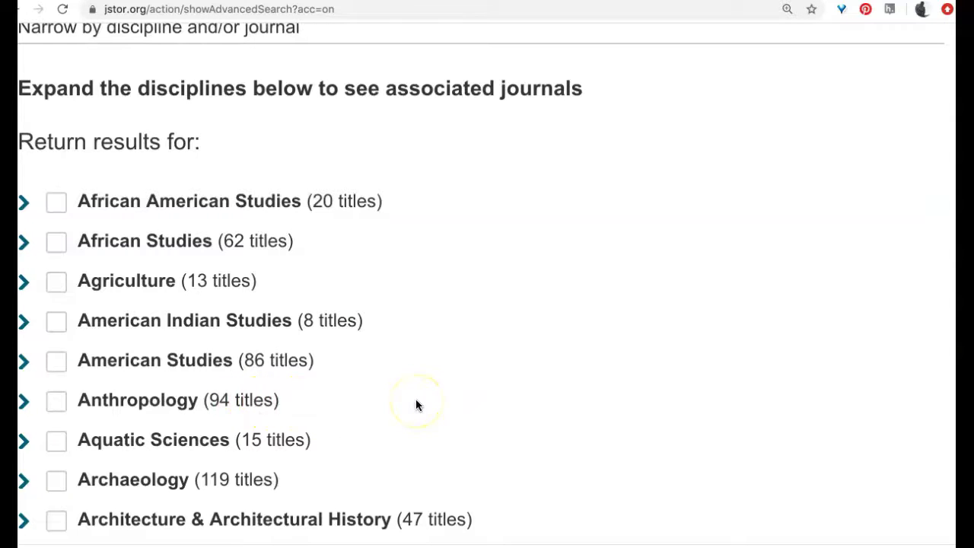
scroll(416, 404, "down", 3)
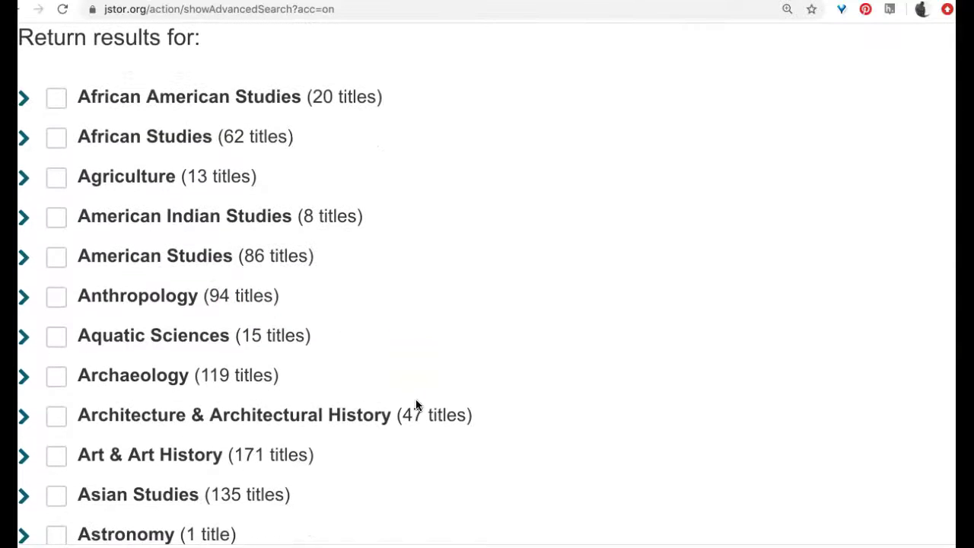
scroll(416, 404, "down", 2)
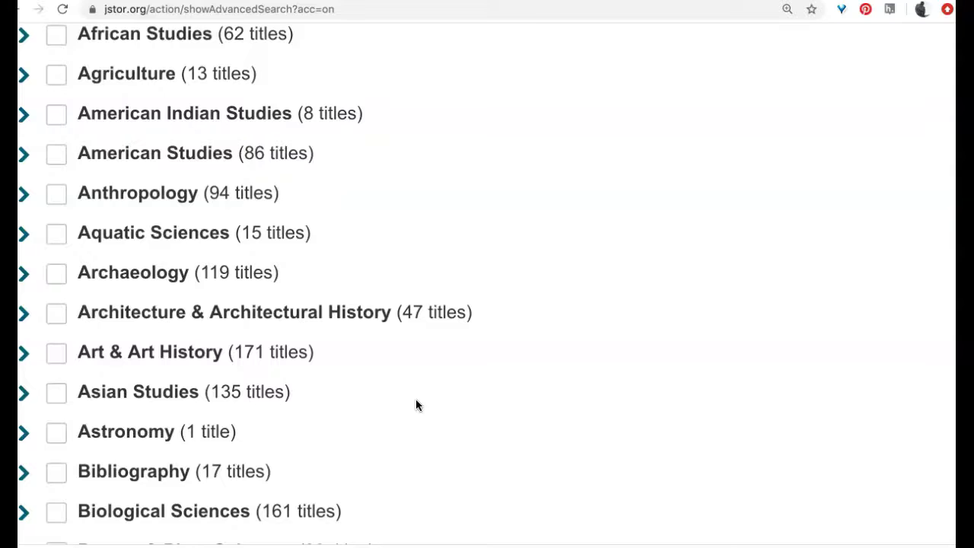
scroll(416, 401, "down", 3)
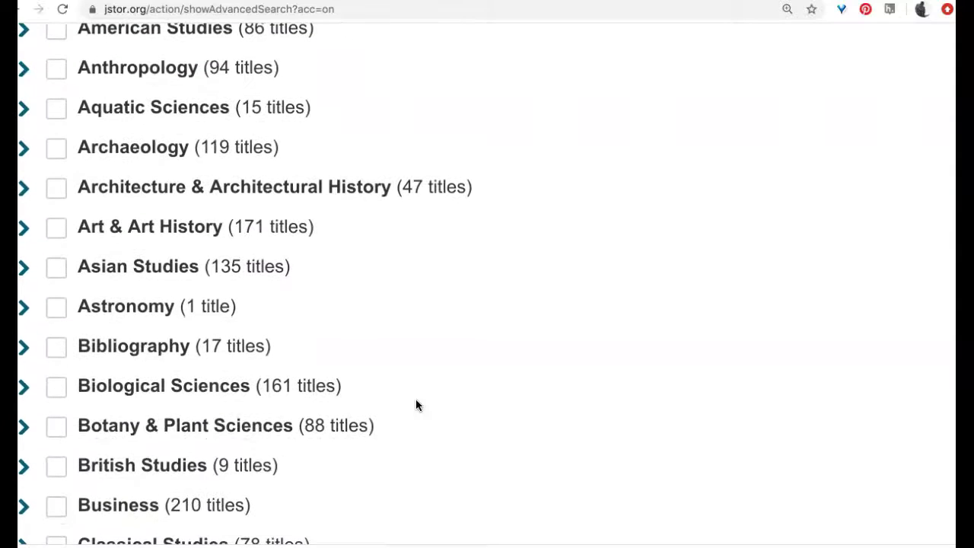
scroll(416, 404, "down", 1)
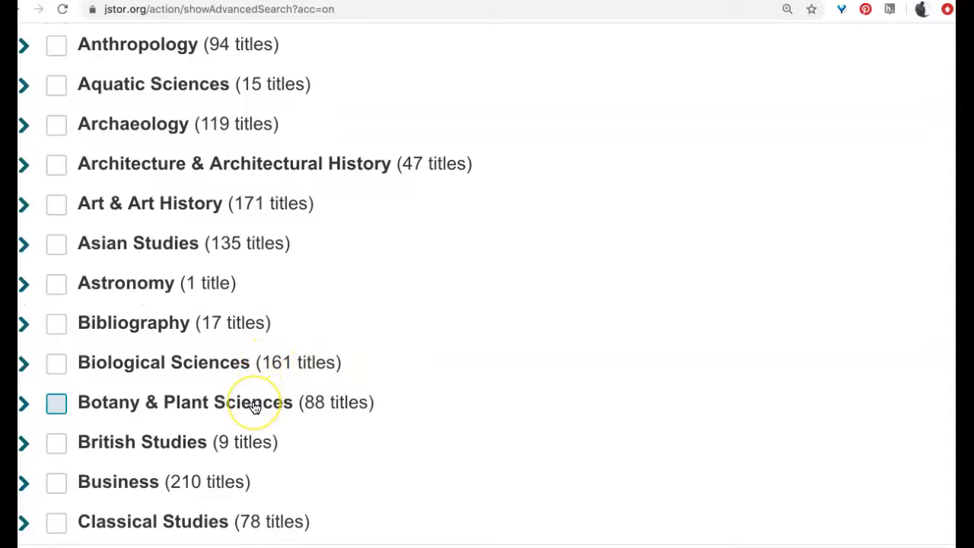
scroll(254, 407, "down", 9)
scroll(255, 408, "down", 2)
scroll(255, 407, "down", 9)
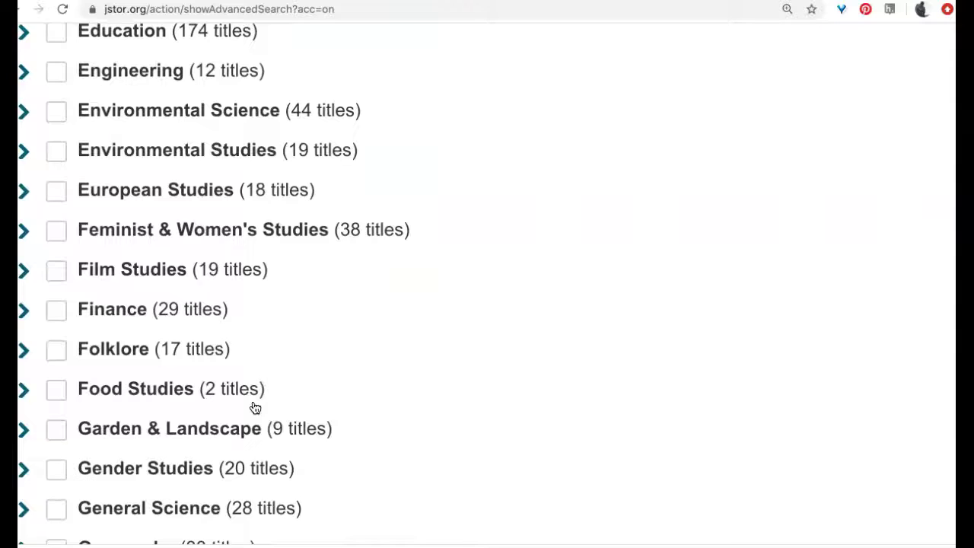
scroll(255, 409, "down", 1)
scroll(255, 409, "down", 6)
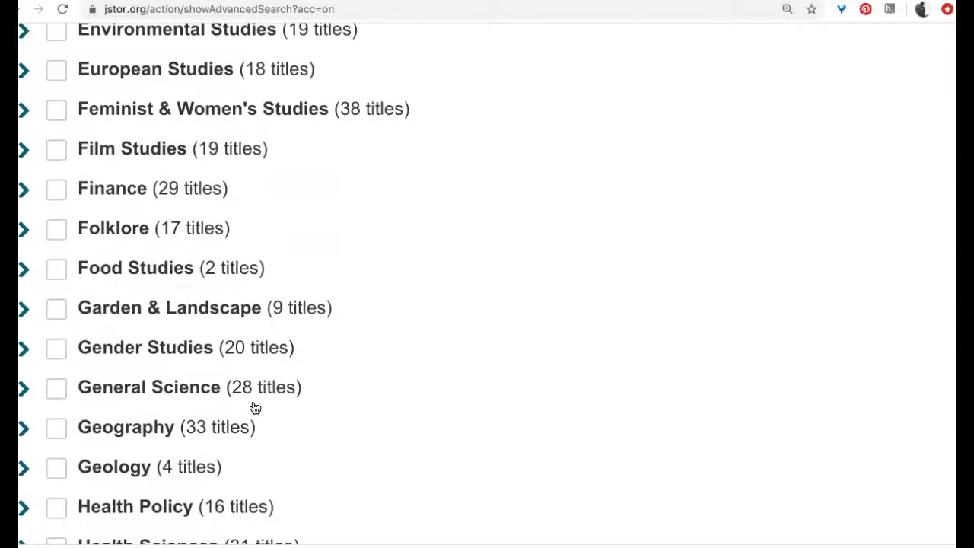
scroll(255, 409, "down", 1)
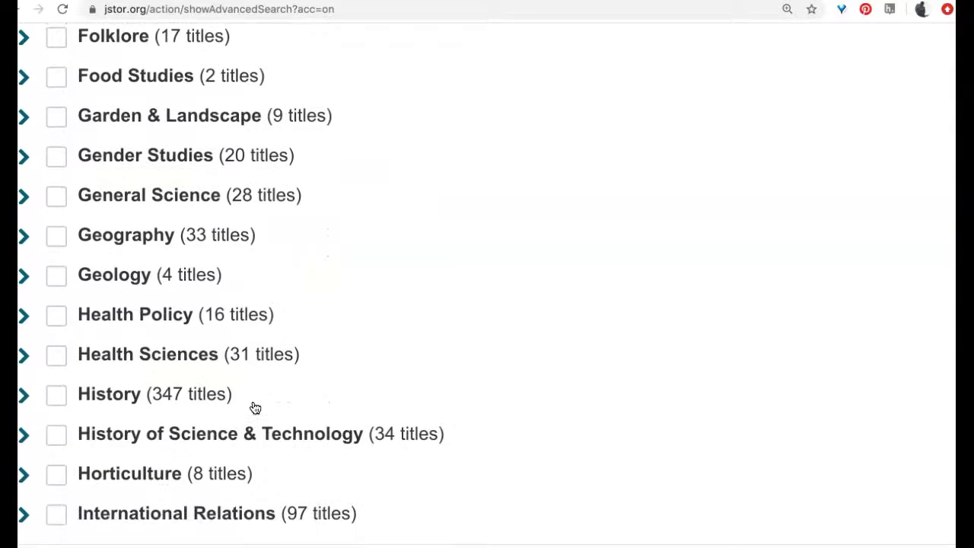
left_click(60, 123)
left_click(60, 471)
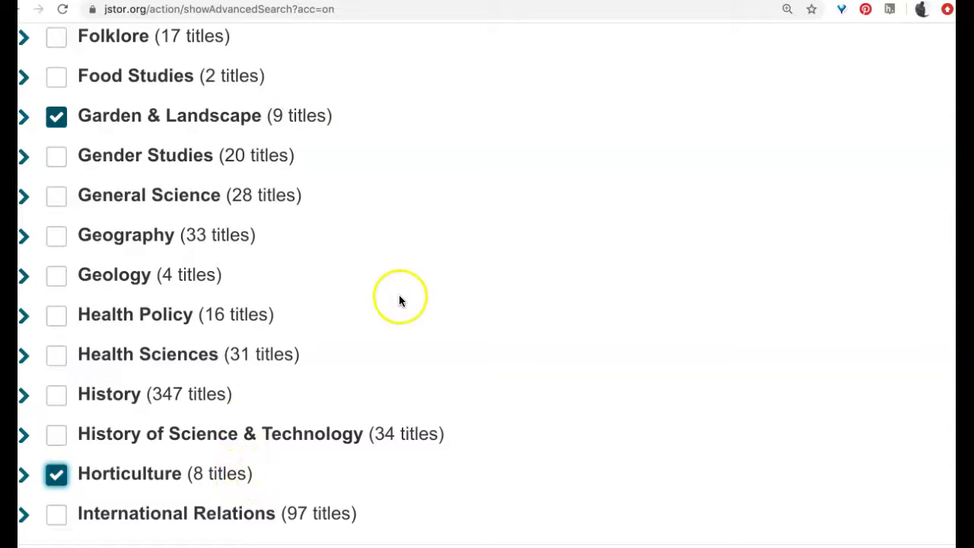
- Add the Environmental Studies and Environmental Science disciplines to the filters
scroll(404, 308, "up", 10)
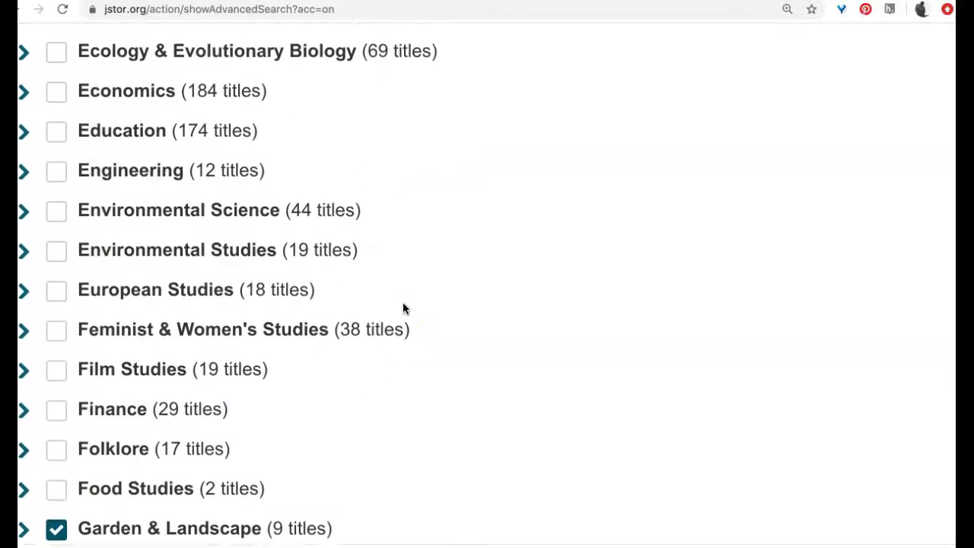
scroll(403, 308, "up", 1)
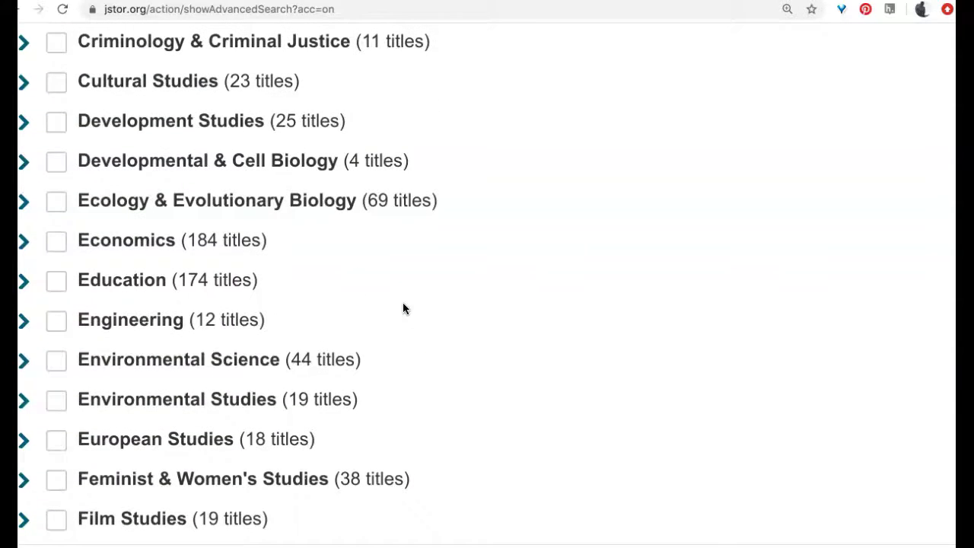
scroll(403, 308, "up", 4)
scroll(403, 309, "down", 4)
scroll(403, 308, "down", 1)
left_click(57, 363)
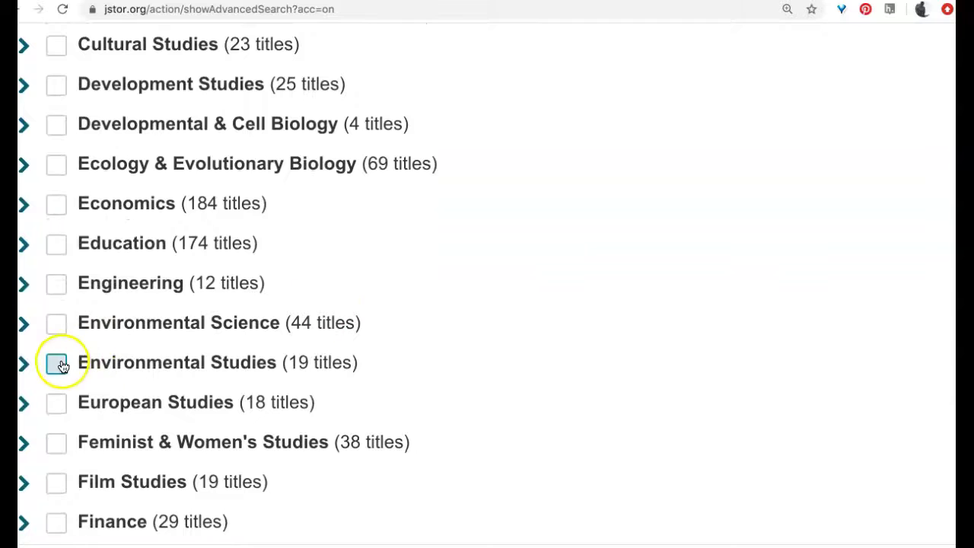
left_click(57, 323)
- Run the vaccinium AND alkaline advanced search with all chosen filters
scroll(512, 269, "up", 1)
scroll(512, 270, "up", 20)
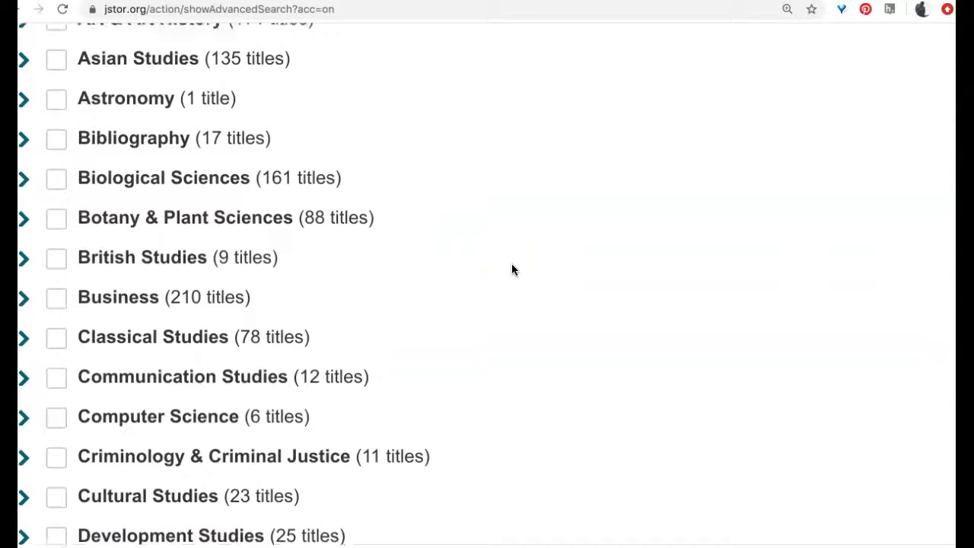
scroll(512, 269, "up", 20)
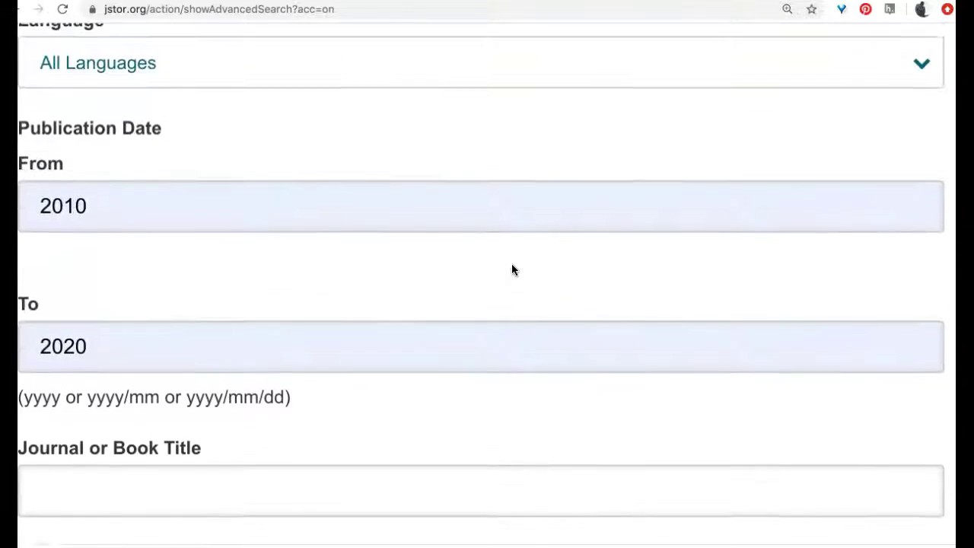
scroll(511, 269, "up", 2)
left_click(84, 231)
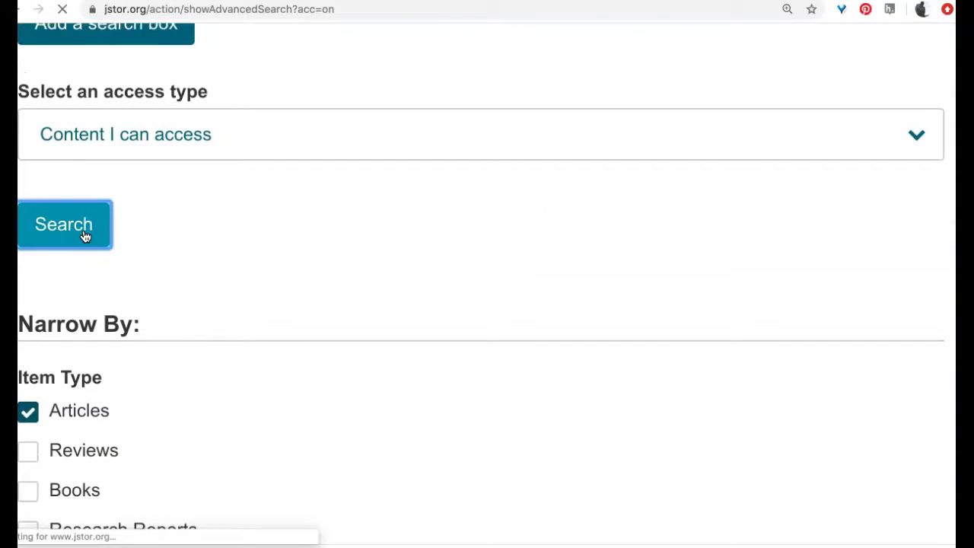
left_click(181, 320)
scroll(180, 320, "down", 3)
scroll(180, 320, "down", 8)
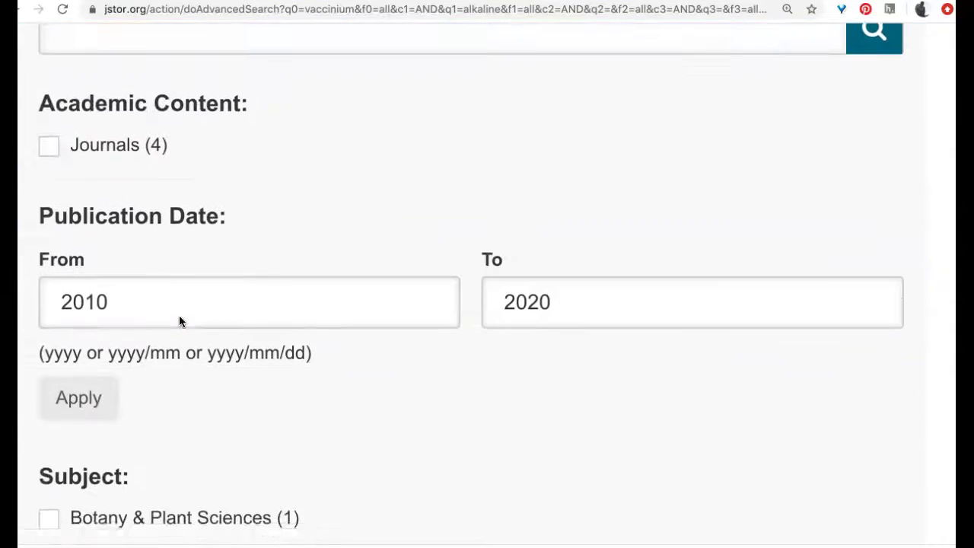
scroll(180, 320, "down", 6)
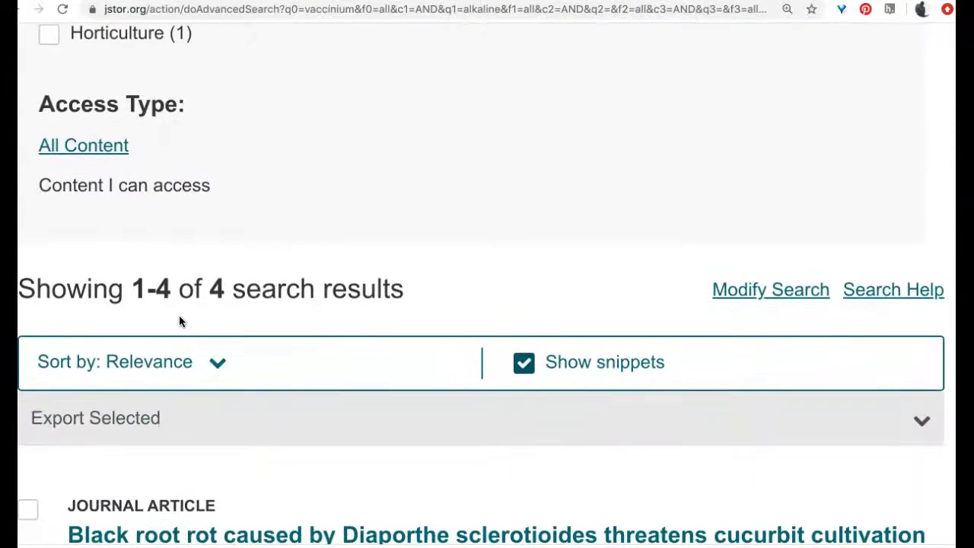
scroll(180, 319, "down", 5)
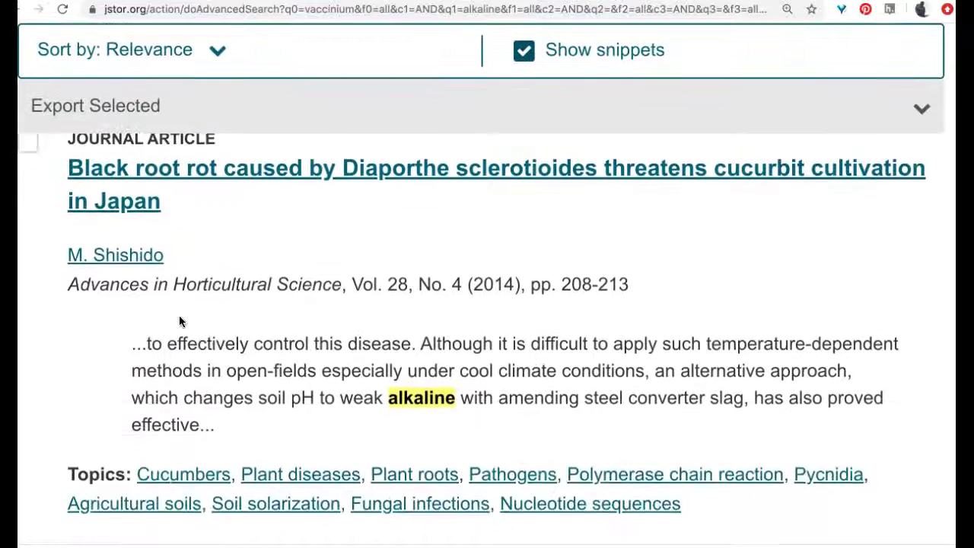
scroll(179, 320, "down", 5)
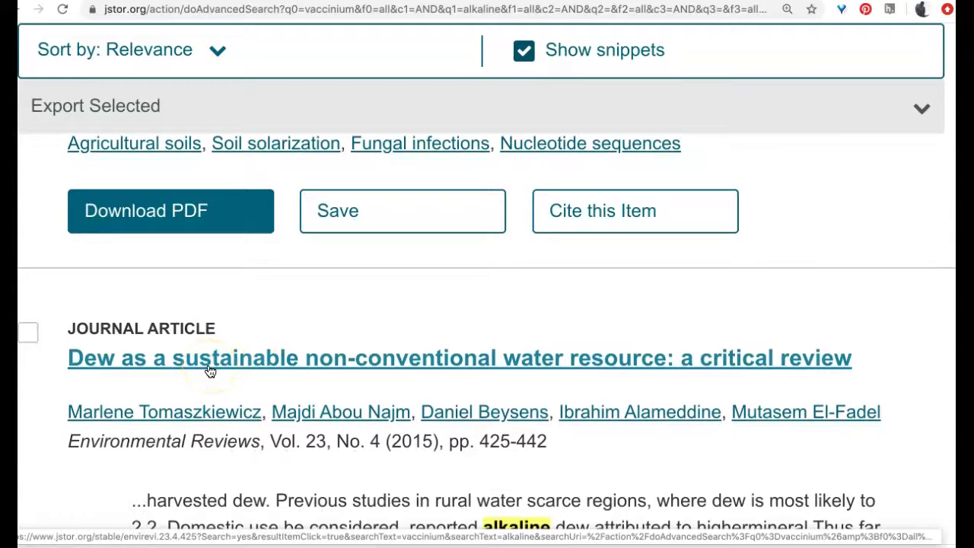
scroll(210, 370, "down", 3)
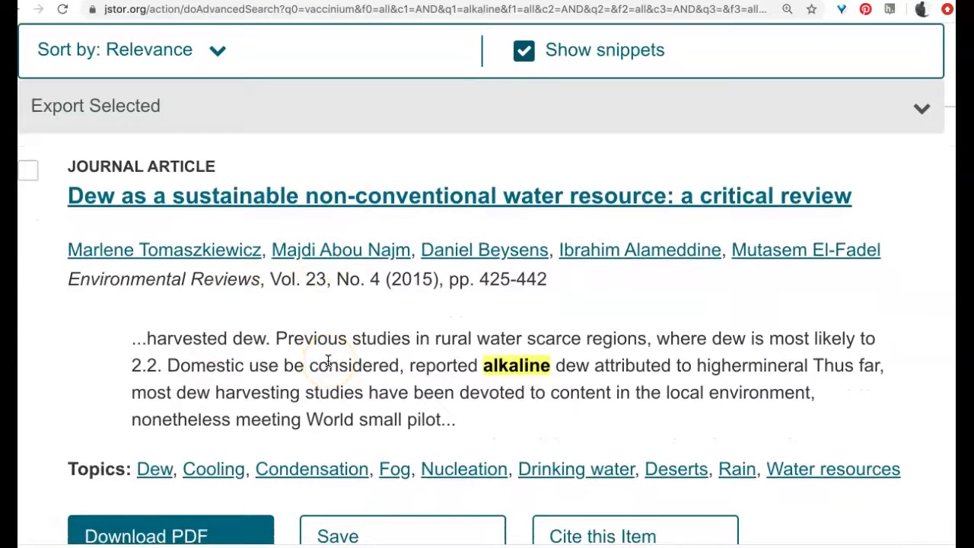
scroll(328, 359, "down", 5)
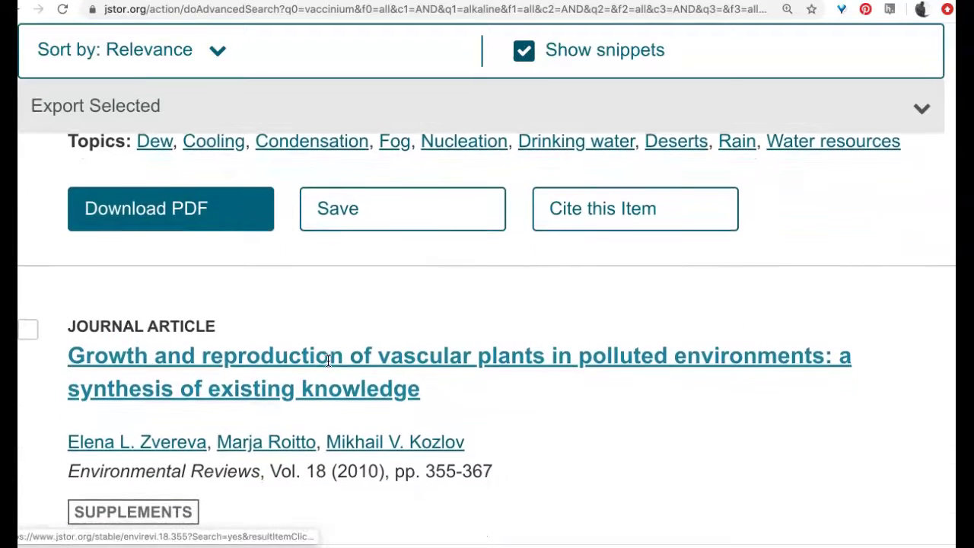
scroll(328, 360, "up", 3)
scroll(328, 360, "down", 4)
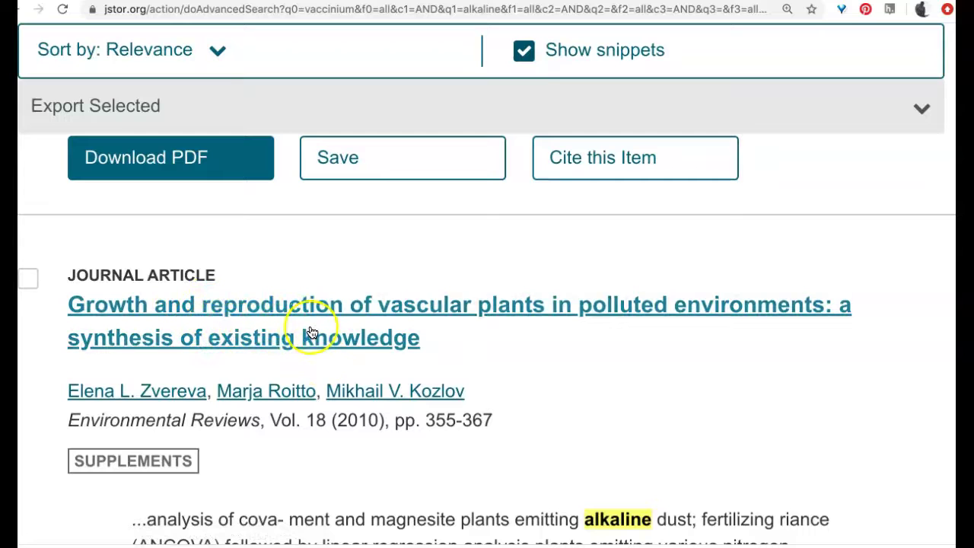
scroll(312, 332, "down", 5)
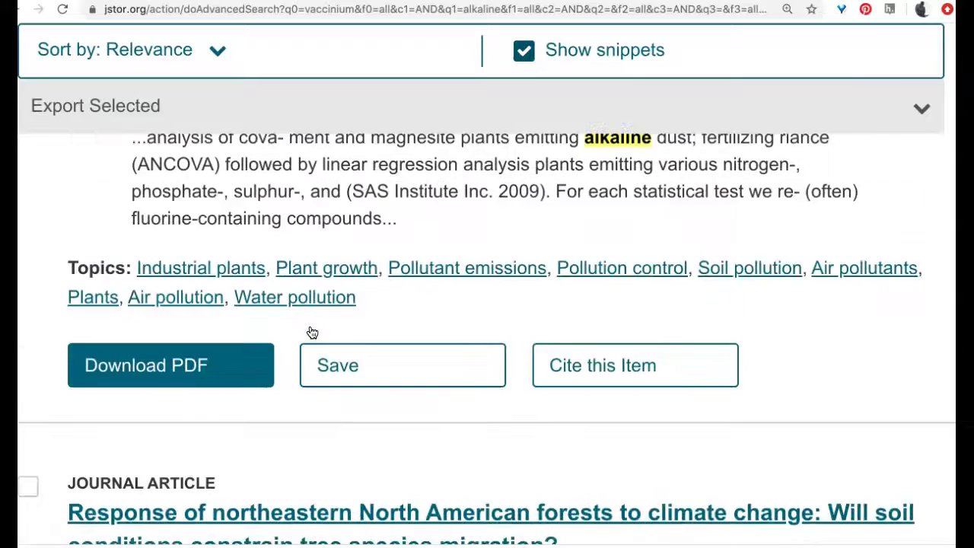
scroll(312, 332, "down", 3)
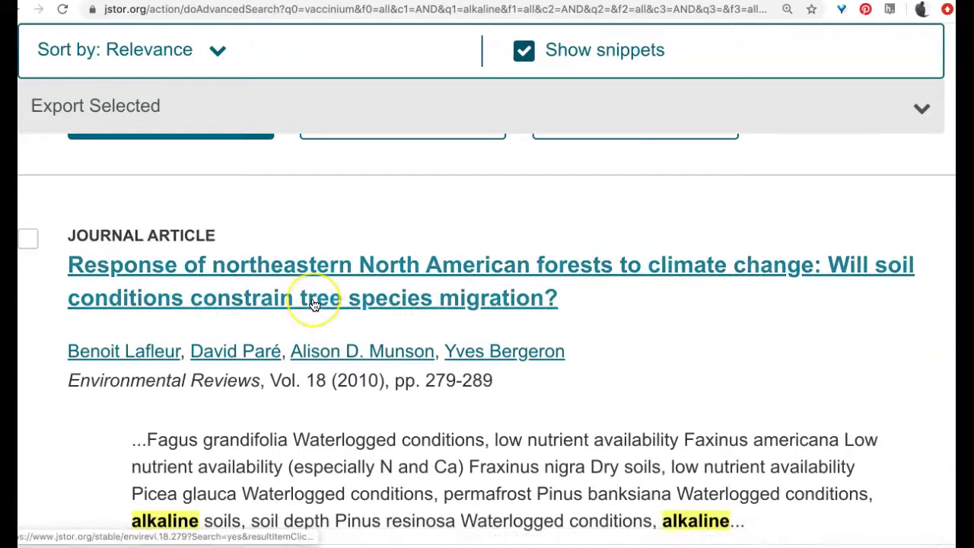
- Open the northeastern forests climate change article and review its info panel and preview
left_click(315, 303)
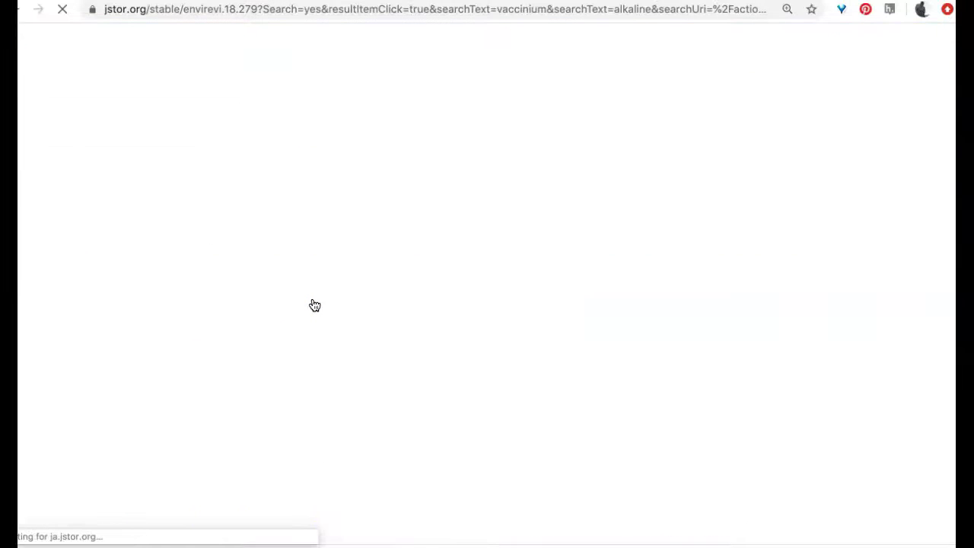
scroll(314, 304, "down", 1)
scroll(314, 304, "down", 5)
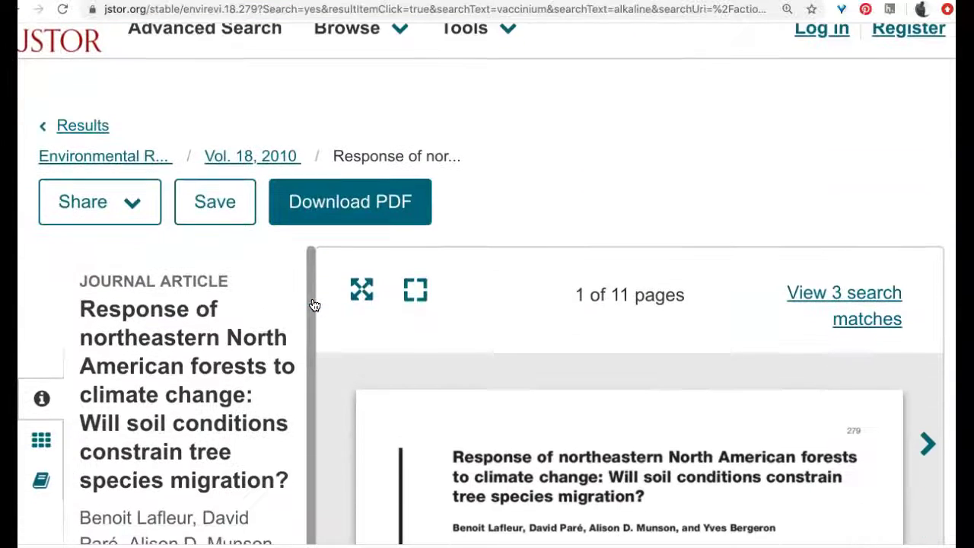
scroll(314, 304, "down", 2)
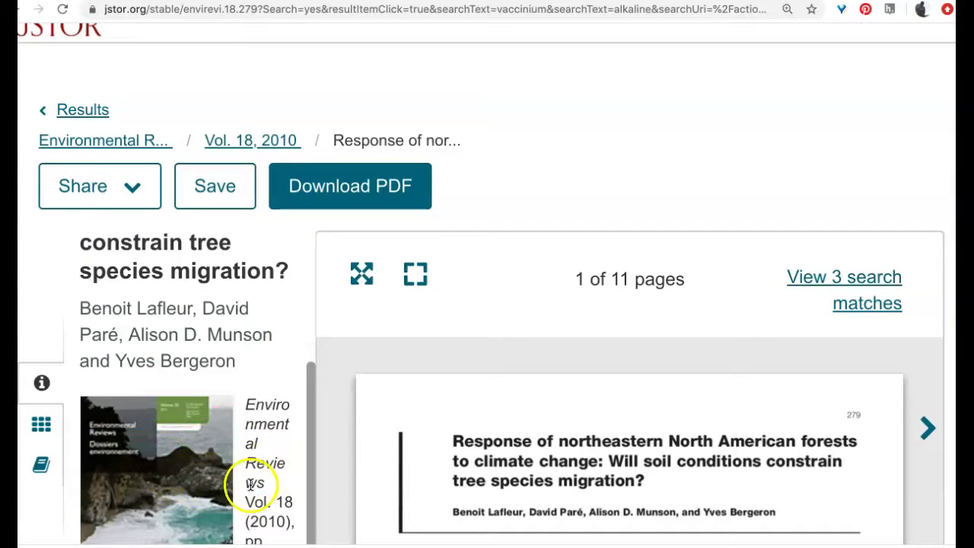
scroll(251, 483, "down", 2)
scroll(420, 482, "down", 6)
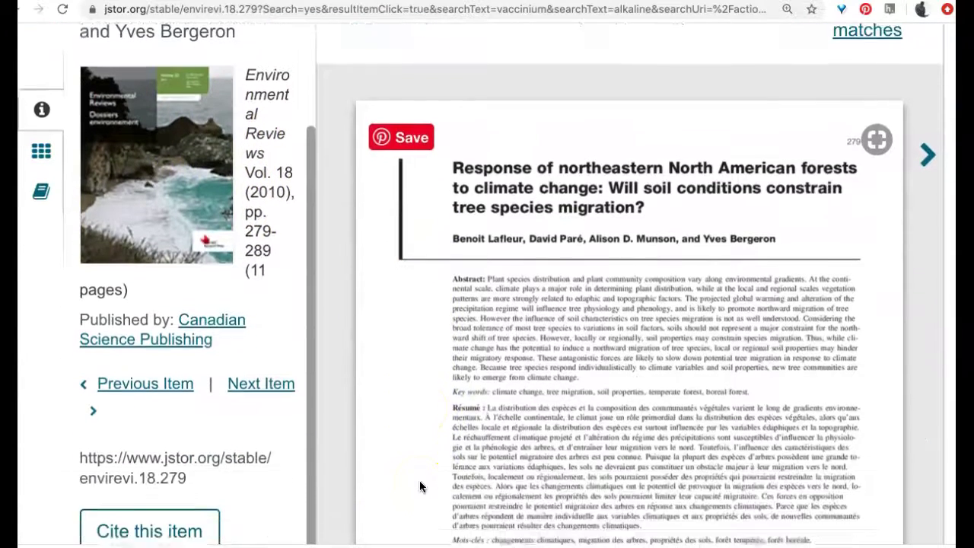
scroll(419, 480, "down", 7)
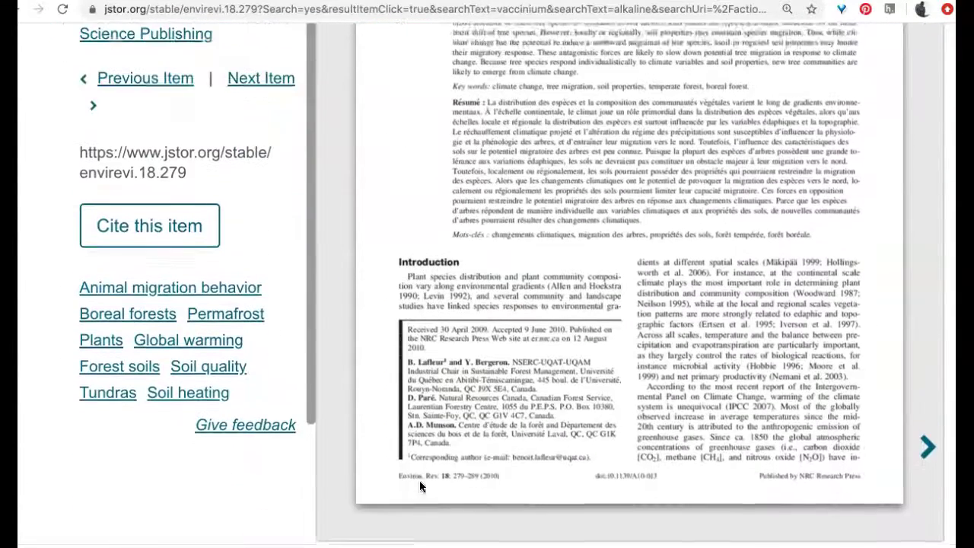
scroll(723, 399, "up", 1)
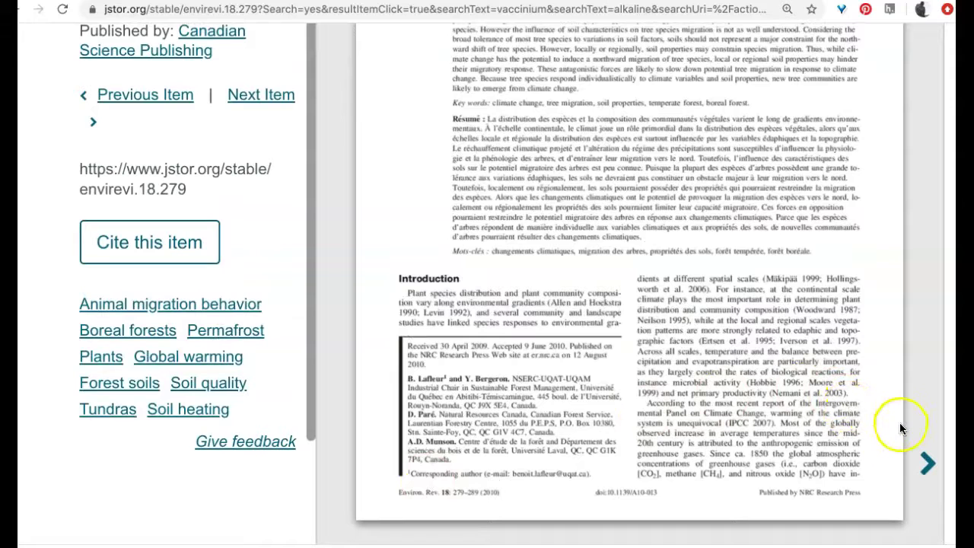
scroll(768, 457, "up", 1)
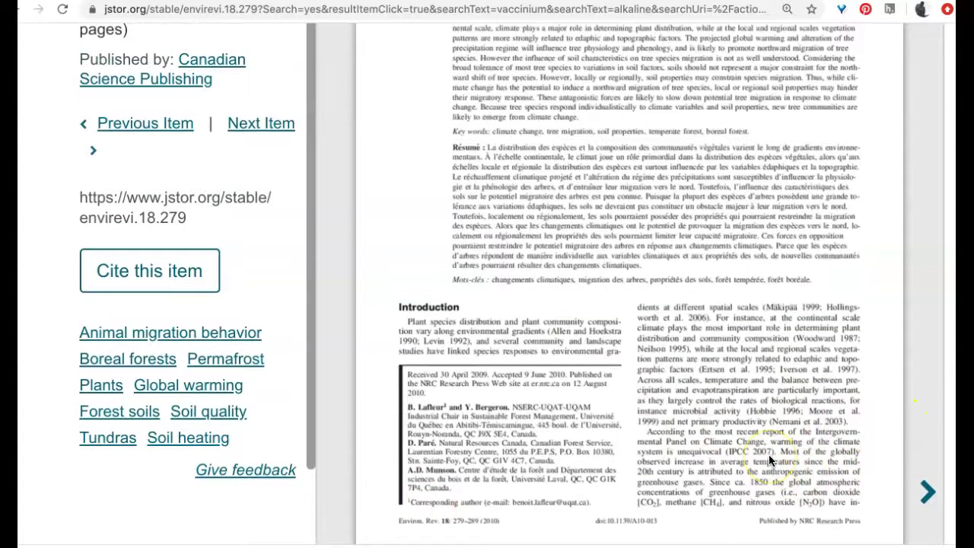
- Page the article preview forward to page 3 of 11
left_click(927, 506)
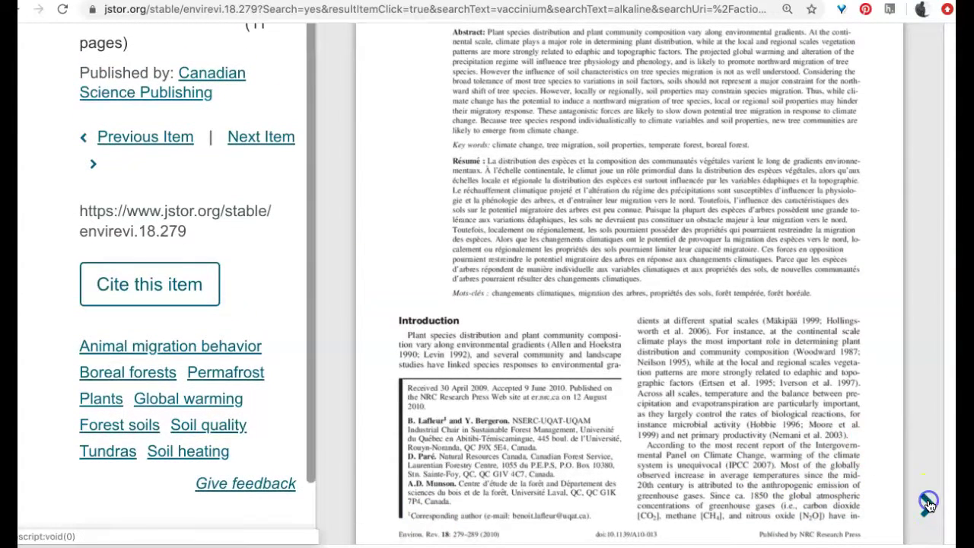
left_click(929, 504)
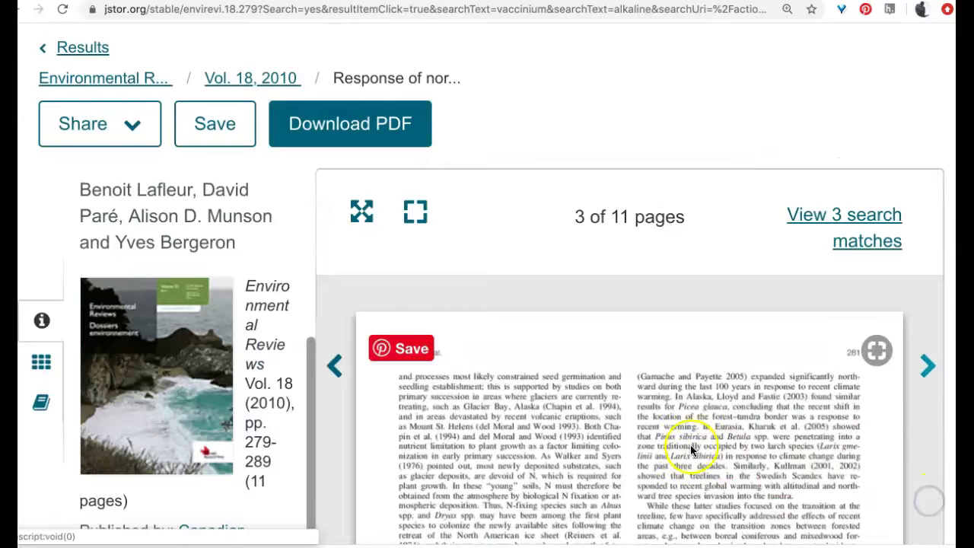
scroll(655, 430, "down", 3)
scroll(655, 431, "down", 8)
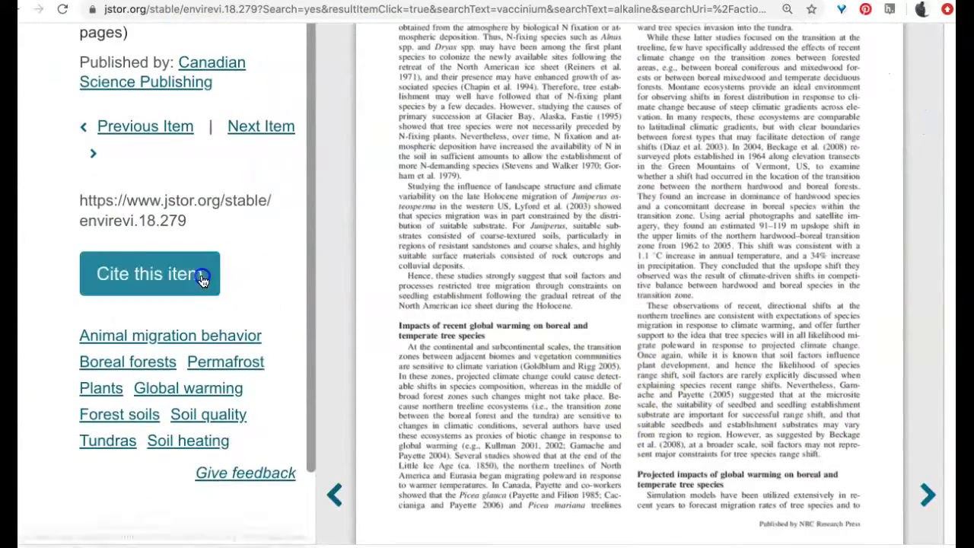
- Show the article's MLA citation in Cite This Item, select its text, then close the dialog
left_click(202, 276)
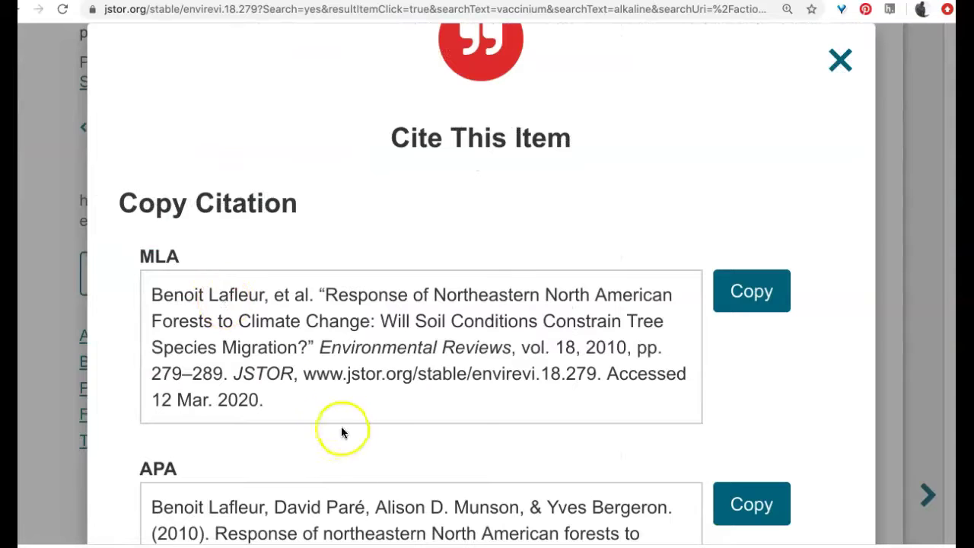
left_click_drag(294, 407, 315, 421)
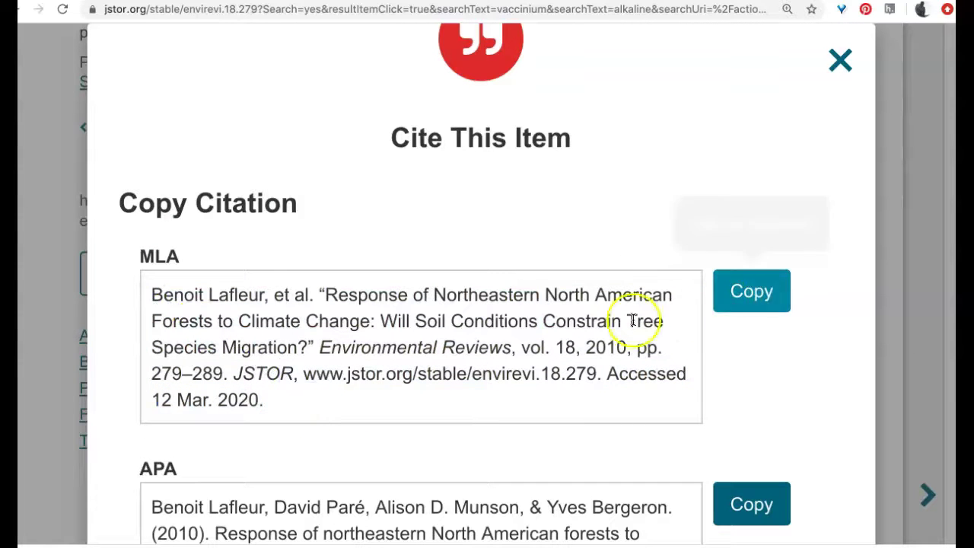
scroll(920, 304, "down", 1)
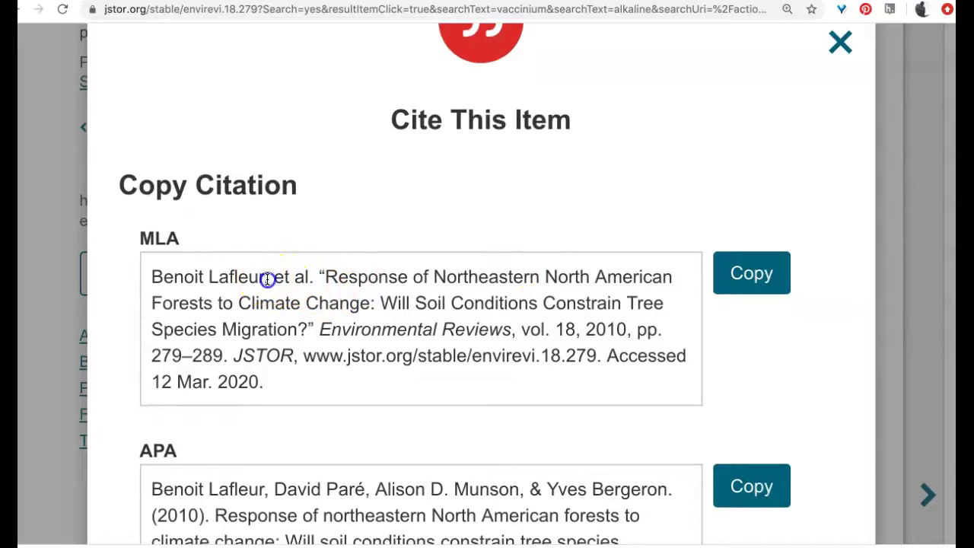
left_click_drag(267, 279, 163, 273)
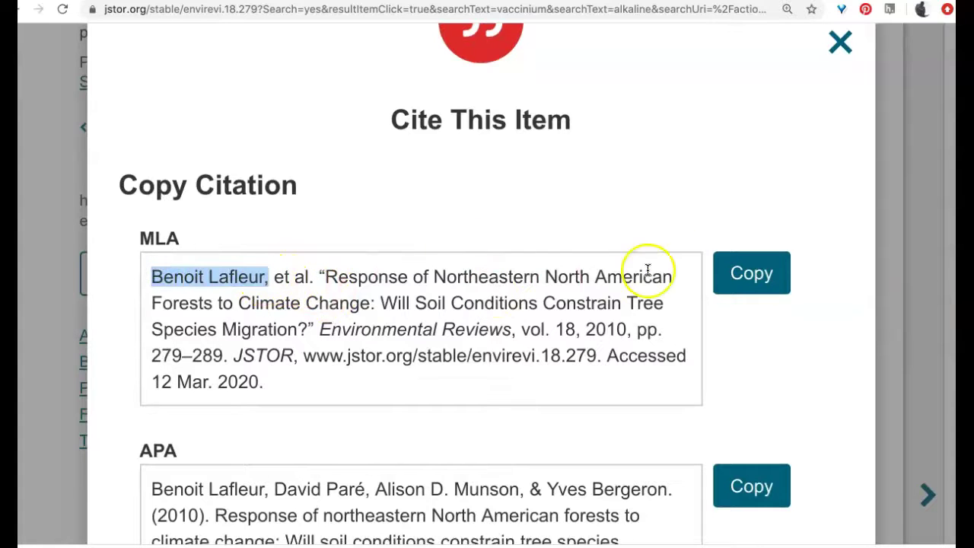
left_click(840, 45)
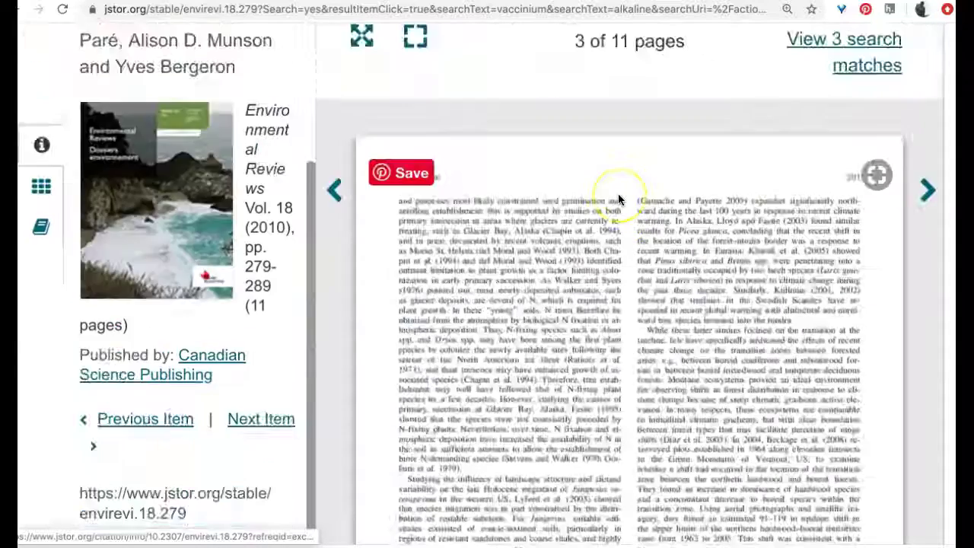
- Reopen a blank Advanced Search form and select its second search term box
scroll(618, 194, "up", 5)
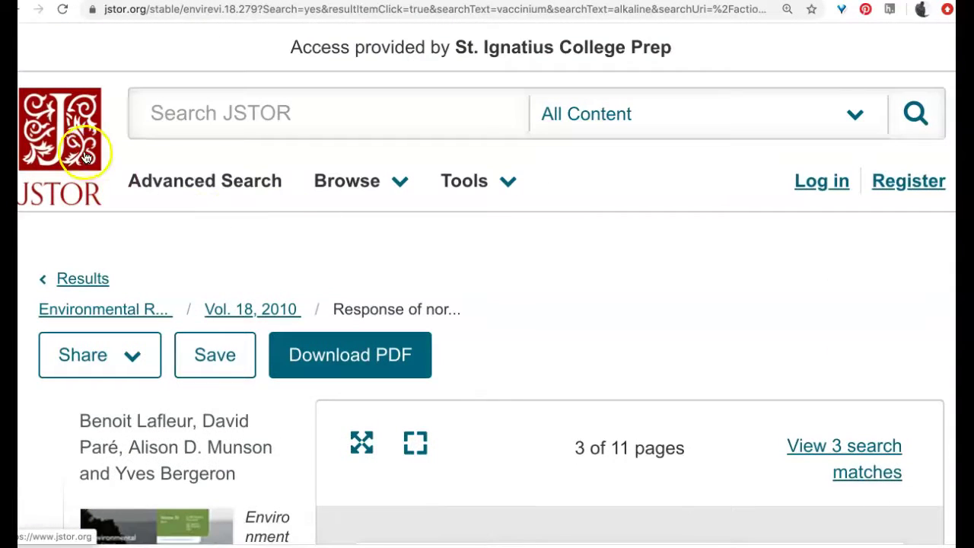
left_click(153, 187)
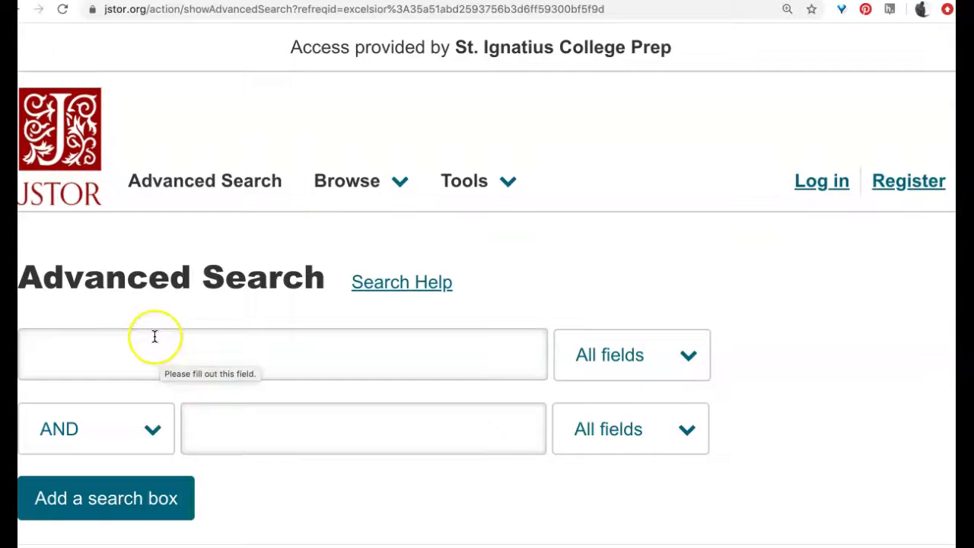
scroll(154, 336, "down", 2)
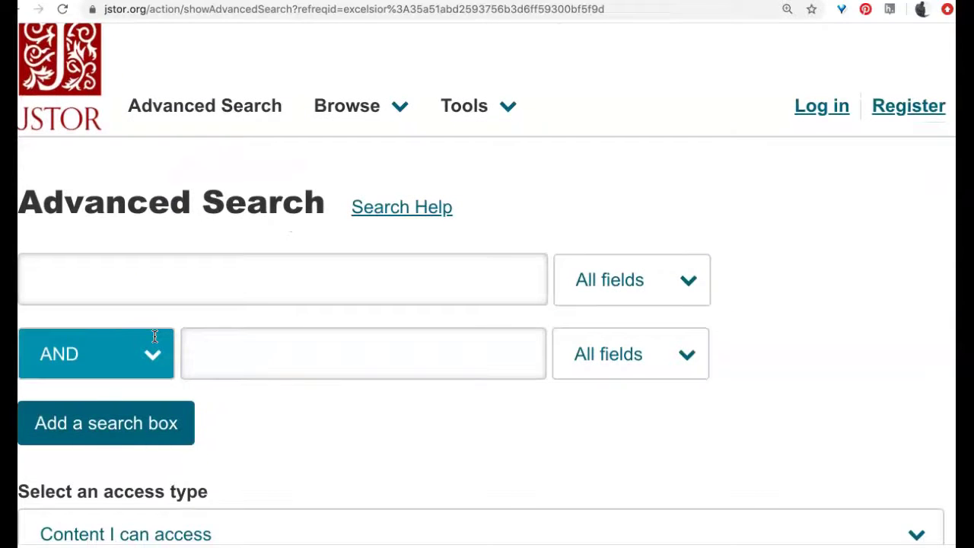
scroll(154, 336, "down", 1)
left_click(372, 351)
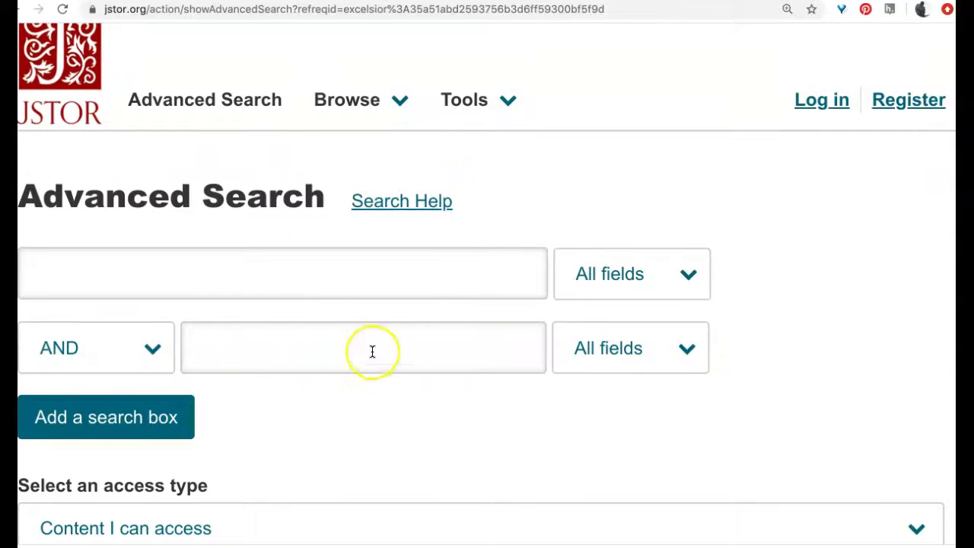
scroll(379, 356, "down", 10)
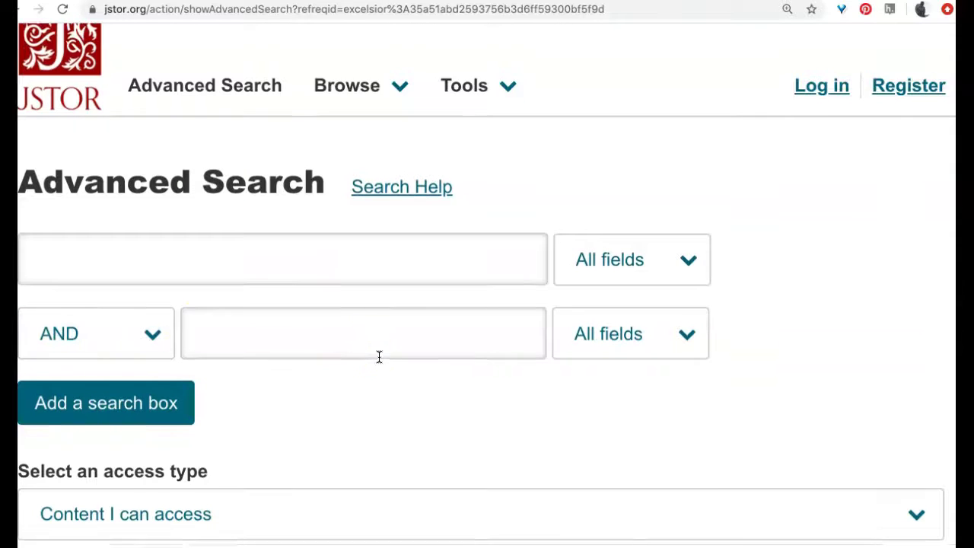
scroll(379, 356, "down", 4)
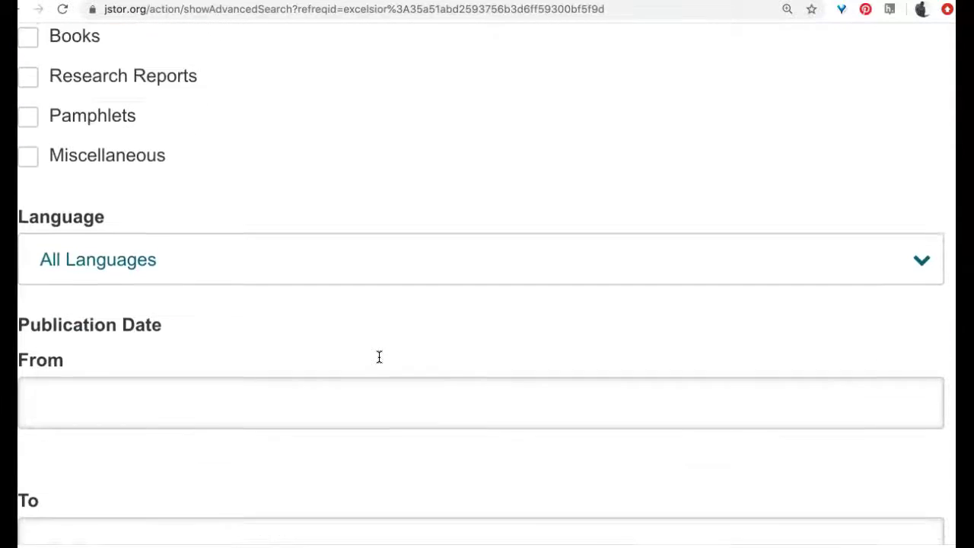
scroll(143, 341, "down", 10)
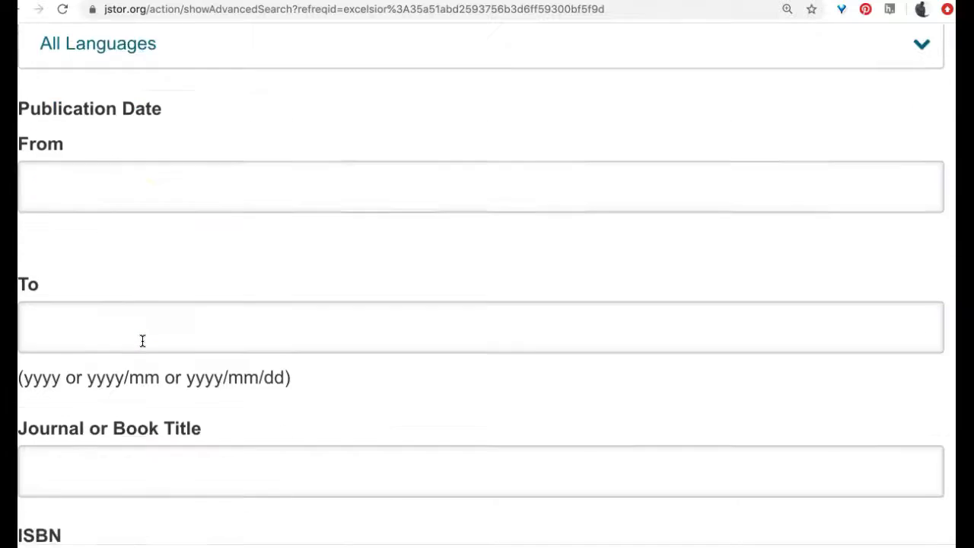